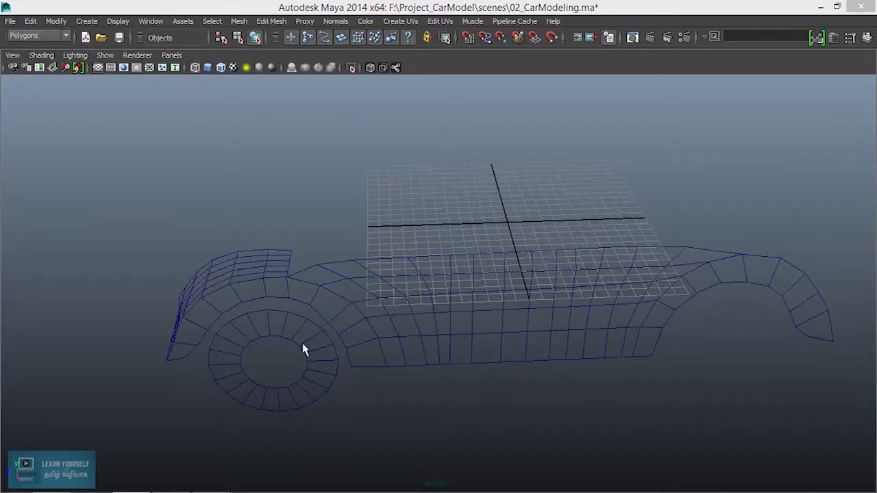
# Switch the view to shaded mode, select the car body and enter face selection mode
pyautogui.moveTo(229, 358)
pyautogui.keyDown('alt'); pyautogui.mouseDown()
pyautogui.moveTo(356, 352)
pyautogui.moveTo(339, 344)
pyautogui.moveTo(477, 381)
pyautogui.moveTo(358, 364)
pyautogui.moveTo(458, 356)
pyautogui.mouseUp(); pyautogui.keyUp('alt')
pyautogui.moveTo(342, 302)
pyautogui.keyDown('alt'); pyautogui.mouseDown()
pyautogui.moveTo(351, 343)
pyautogui.moveTo(333, 336)
pyautogui.moveTo(432, 372)
pyautogui.moveTo(287, 328)
pyautogui.mouseUp(); pyautogui.keyUp('alt')
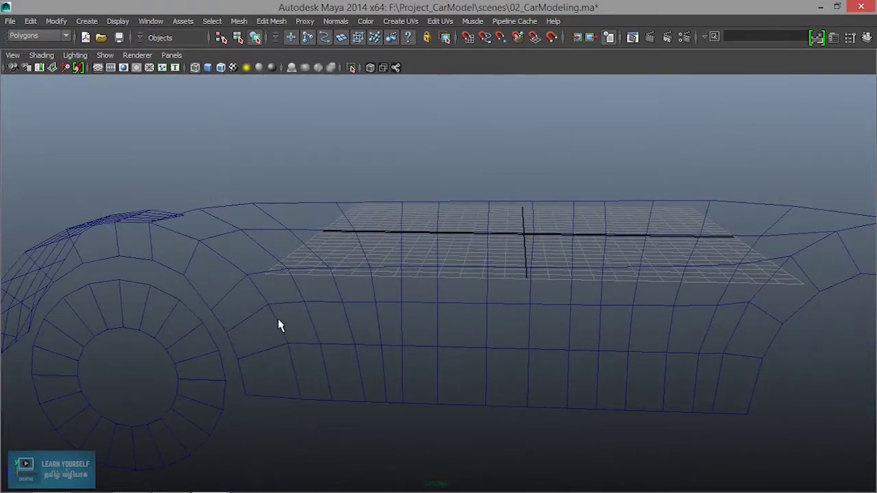
pyautogui.press('5')
pyautogui.scroll(-3, 366, 344)
pyautogui.keyDown('alt'); pyautogui.moveTo(365, 345); pyautogui.dragTo(440, 336); pyautogui.keyUp('alt')
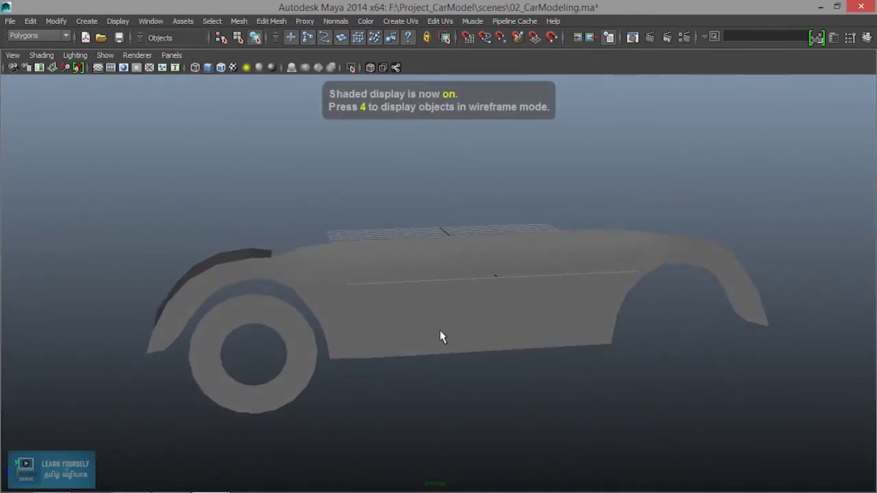
pyautogui.click(446, 321)
pyautogui.scroll(3, 442, 343)
pyautogui.scroll(2, 356, 311)
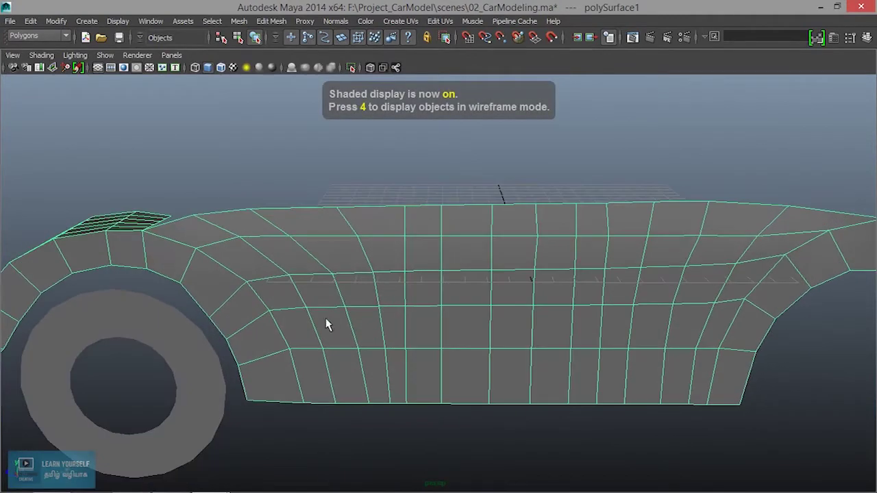
pyautogui.moveTo(364, 233); pyautogui.dragTo(364, 215, button='right')
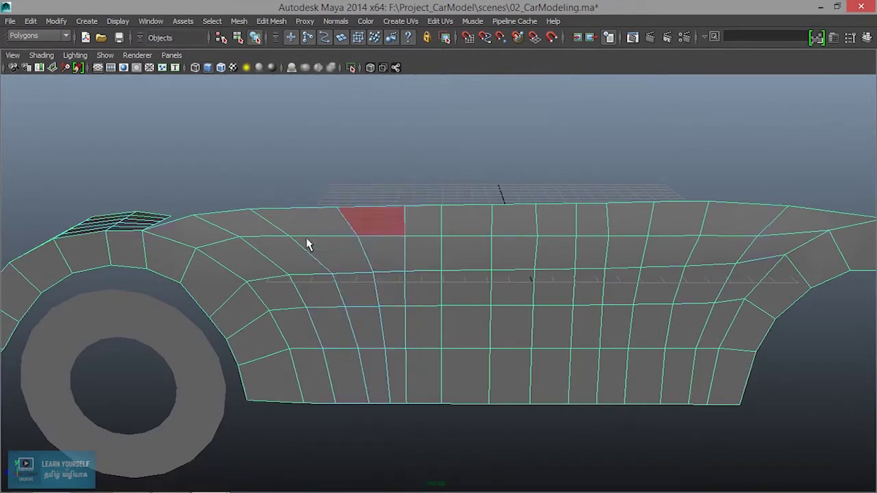
# Select the top face strip, the diagonal strips by each arch and the bottom strip
pyautogui.click(205, 227)
pyautogui.keyDown('shift'); pyautogui.doubleClick(791, 228); pyautogui.keyUp('shift')
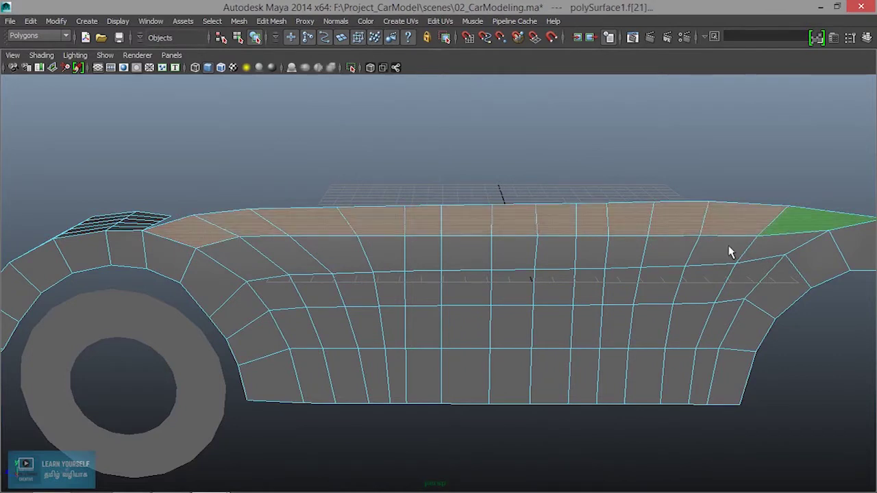
pyautogui.keyDown('shift'); pyautogui.doubleClick(712, 335); pyautogui.keyUp('shift')
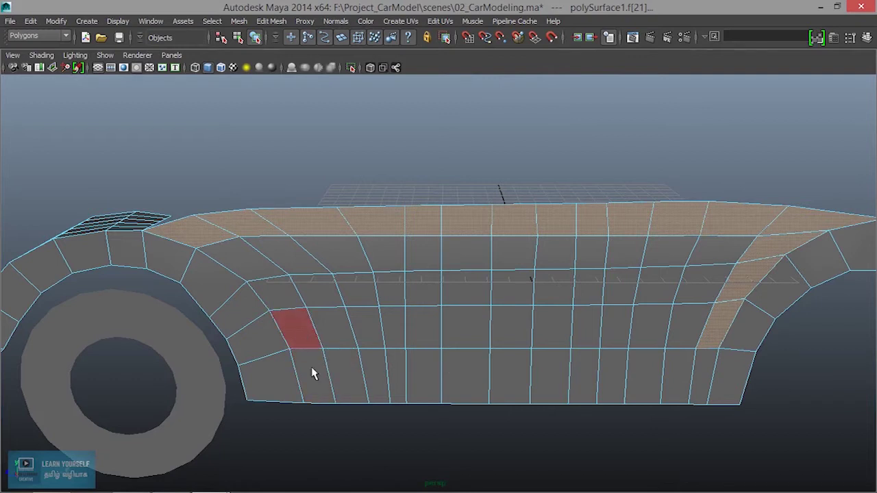
pyautogui.keyDown('shift'); pyautogui.click(702, 384); pyautogui.keyUp('shift')
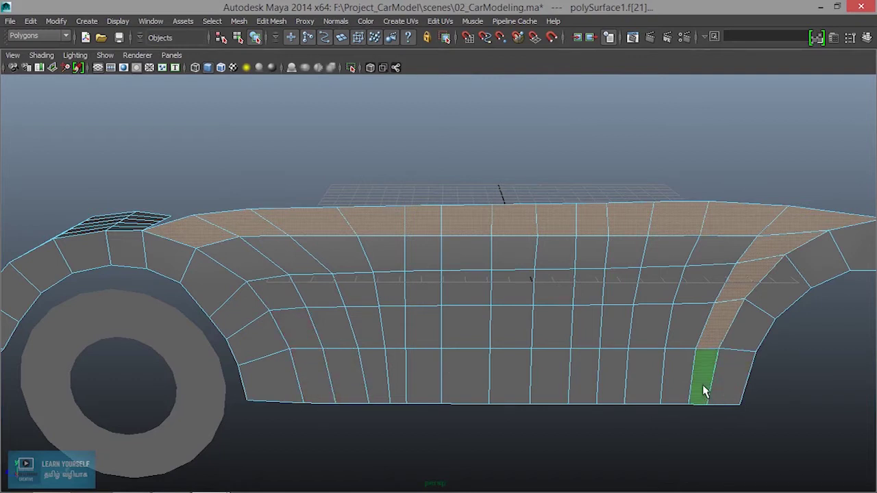
pyautogui.keyDown('shift'); pyautogui.doubleClick(325, 385); pyautogui.keyUp('shift')
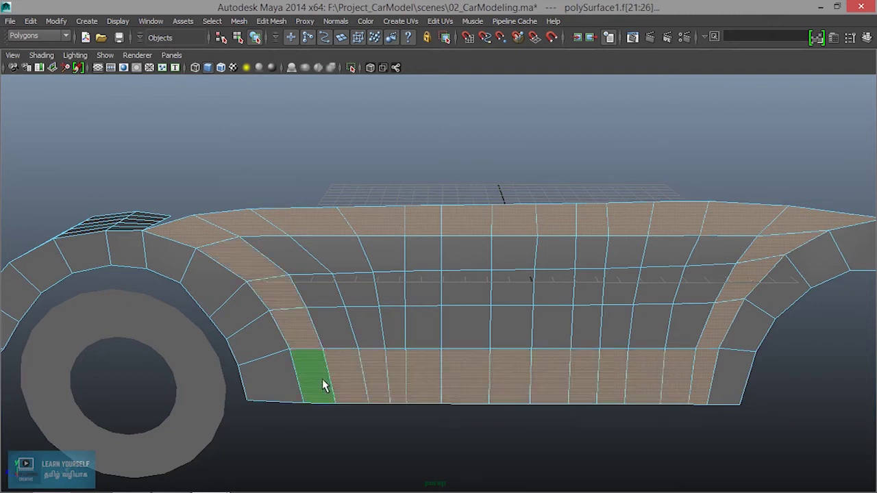
pyautogui.scroll(-3, 384, 415)
pyautogui.scroll(-3, 378, 413)
pyautogui.moveTo(378, 413)
pyautogui.keyDown('alt'); pyautogui.mouseDown()
pyautogui.moveTo(473, 401)
pyautogui.moveTo(352, 327)
pyautogui.mouseUp(); pyautogui.keyUp('alt')
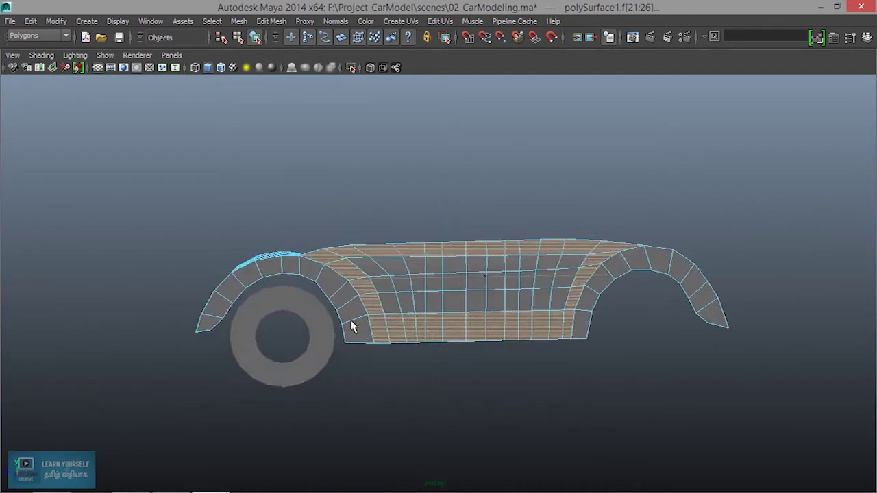
# Add the middle face loops and the face columns beside both wheel arches to the selection
pyautogui.scroll(2, 517, 370)
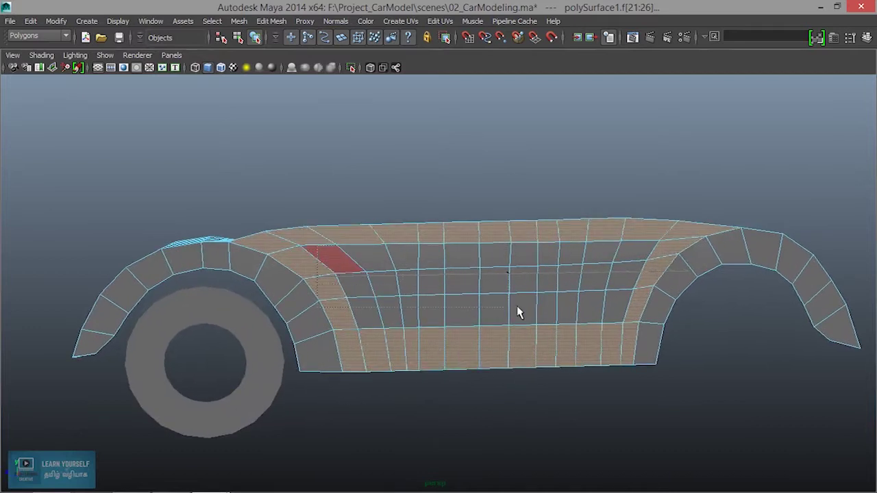
pyautogui.keyDown('shift'); pyautogui.doubleClick(595, 323); pyautogui.keyUp('shift')
pyautogui.keyDown('shift'); pyautogui.click(598, 250); pyautogui.keyUp('shift')
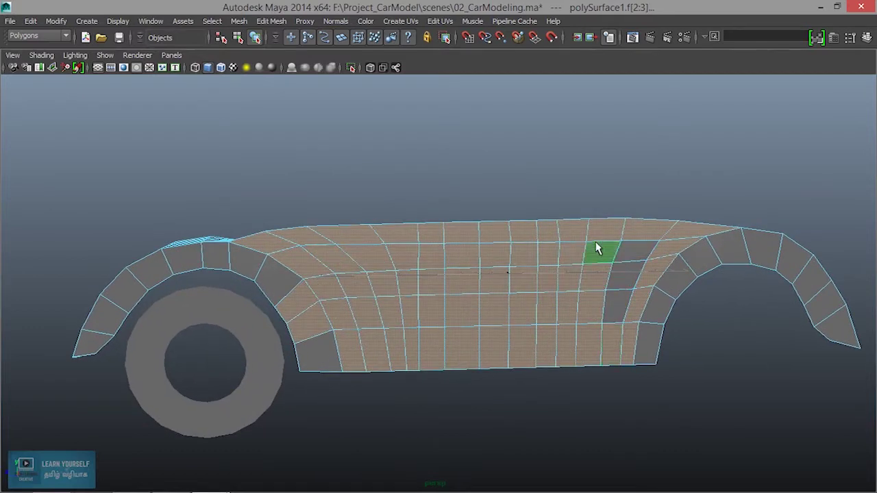
pyautogui.keyDown('shift'); pyautogui.doubleClick(642, 278); pyautogui.keyUp('shift')
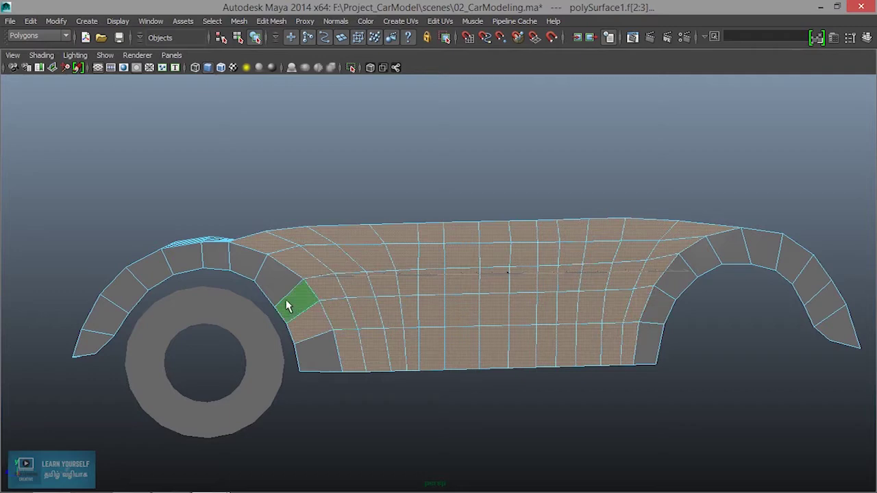
pyautogui.keyDown('shift'); pyautogui.doubleClick(300, 344); pyautogui.keyUp('shift')
pyautogui.moveTo(443, 381)
pyautogui.keyDown('alt'); pyautogui.mouseDown()
pyautogui.moveTo(612, 411)
pyautogui.moveTo(603, 399)
pyautogui.moveTo(452, 384)
pyautogui.moveTo(525, 387)
pyautogui.moveTo(414, 391)
pyautogui.mouseUp(); pyautogui.keyUp('alt')
pyautogui.scroll(2, 486, 385)
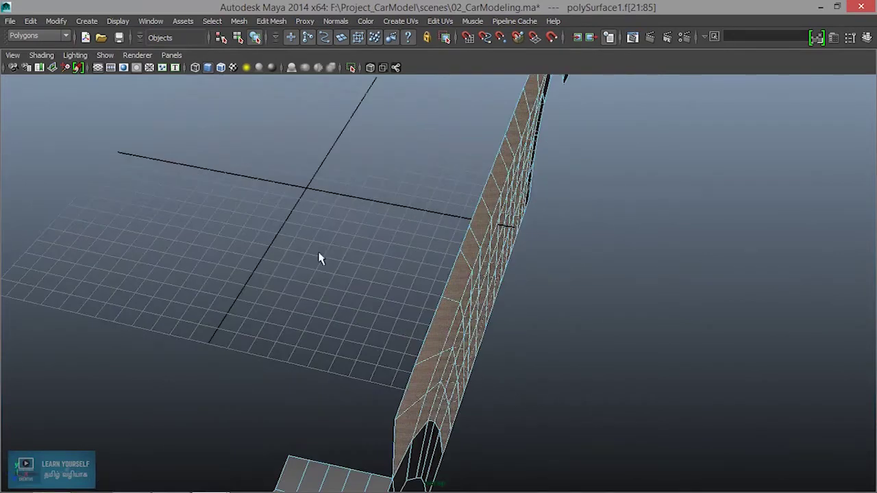
pyautogui.moveTo(442, 349)
pyautogui.keyDown('alt'); pyautogui.mouseDown()
pyautogui.moveTo(454, 308)
pyautogui.moveTo(446, 303)
pyautogui.mouseUp(); pyautogui.keyUp('alt')
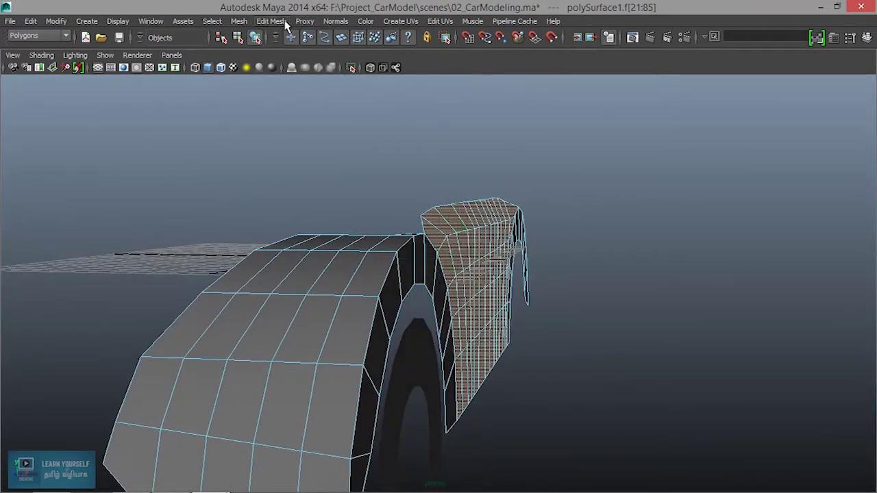
# Extrude the selected panel faces and pull them outward along the X handle
pyautogui.click(282, 21)
pyautogui.click(282, 61)
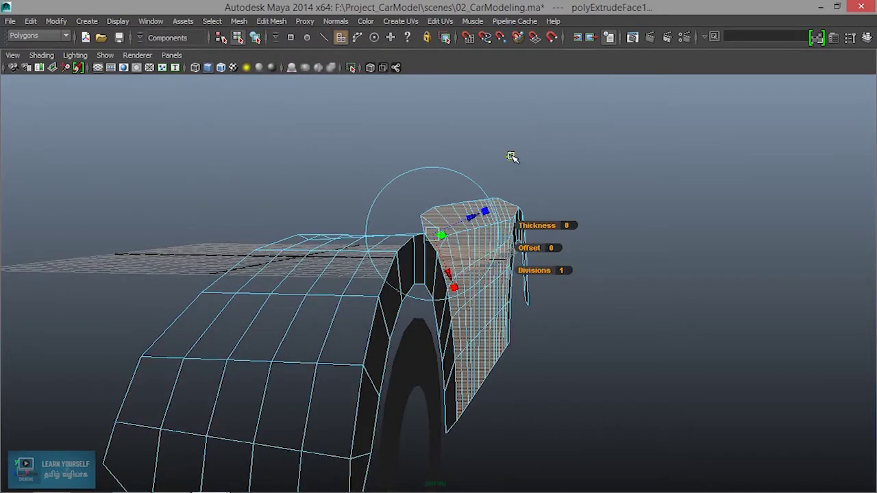
pyautogui.click(510, 156)
pyautogui.keyDown('alt'); pyautogui.moveTo(500, 358); pyautogui.dragTo(498, 365); pyautogui.keyUp('alt')
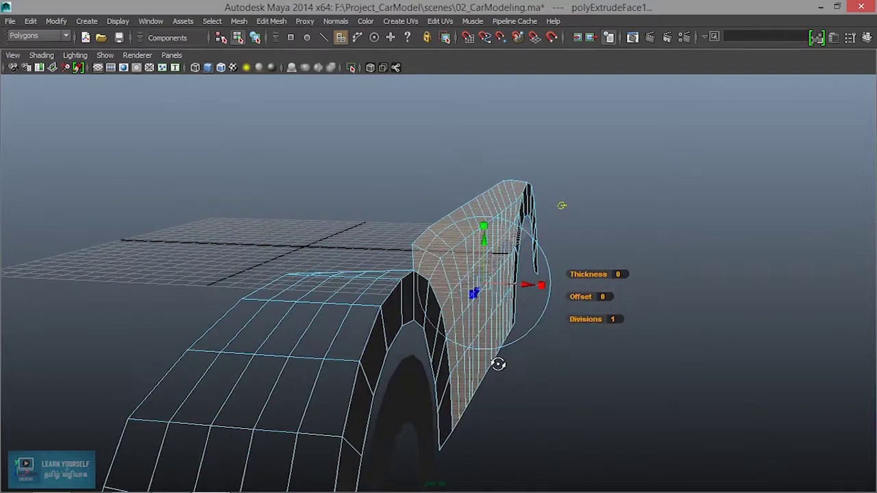
pyautogui.moveTo(523, 284); pyautogui.dragTo(499, 284)
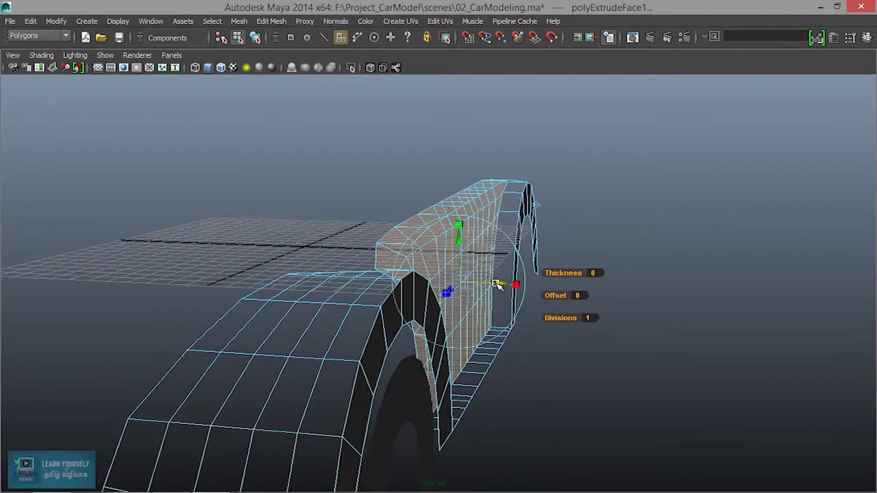
# In the front view, slide the extruded faces left along X onto the blueprint's fender outline
pyautogui.press('space')
pyautogui.press('space')
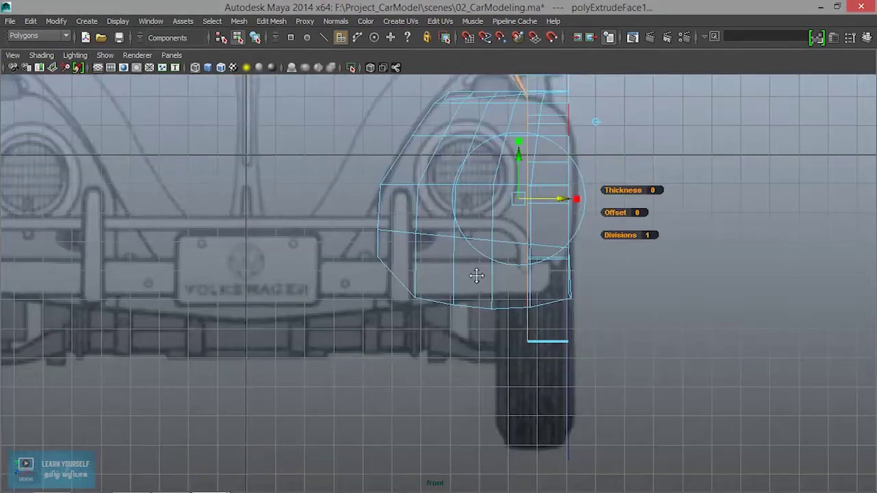
pyautogui.keyDown('alt'); pyautogui.moveTo(476, 275); pyautogui.dragTo(403, 397, button='middle'); pyautogui.keyUp('alt')
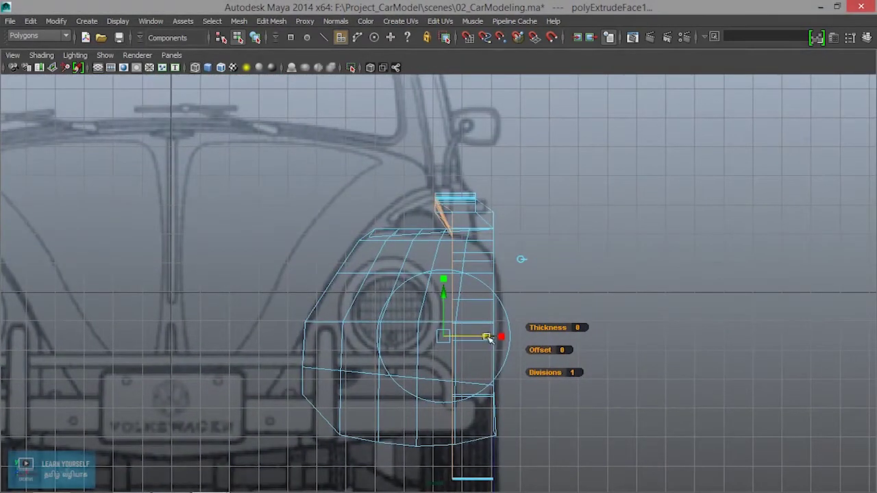
pyautogui.moveTo(489, 338); pyautogui.dragTo(486, 338)
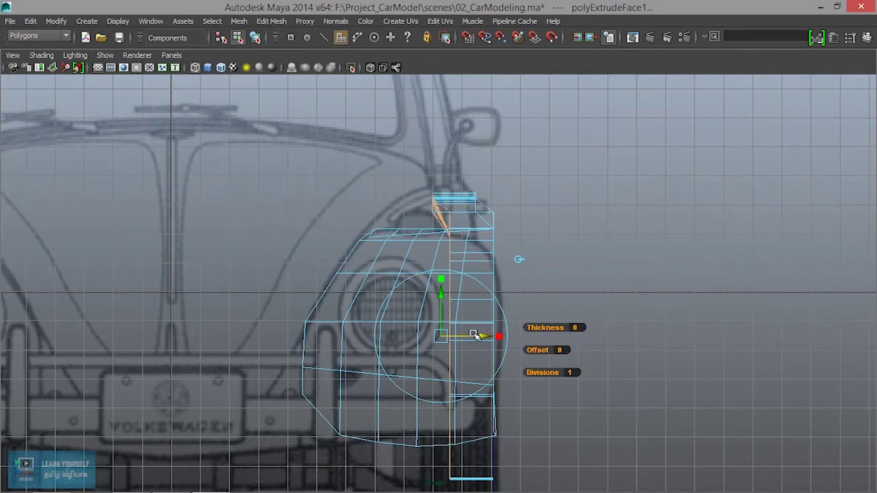
pyautogui.scroll(2, 474, 334)
pyautogui.moveTo(481, 344); pyautogui.dragTo(482, 345)
pyautogui.scroll(-2, 482, 346)
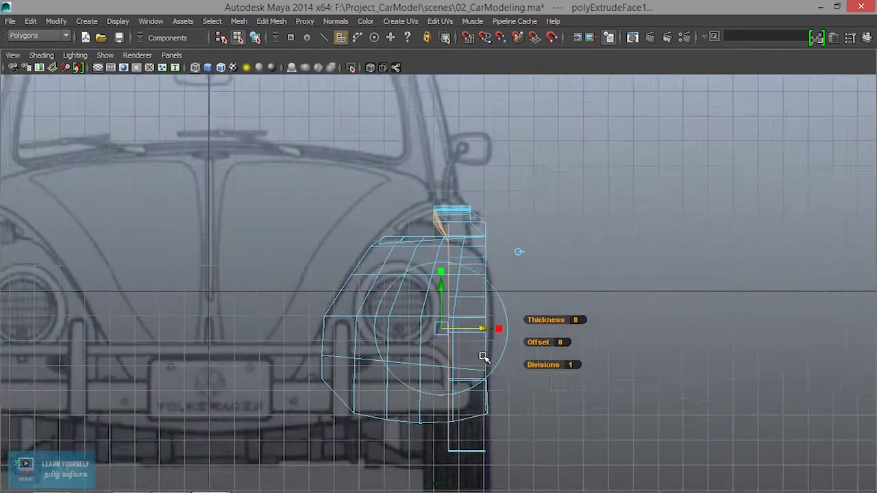
pyautogui.scroll(2, 483, 356)
pyautogui.moveTo(502, 351); pyautogui.dragTo(447, 352)
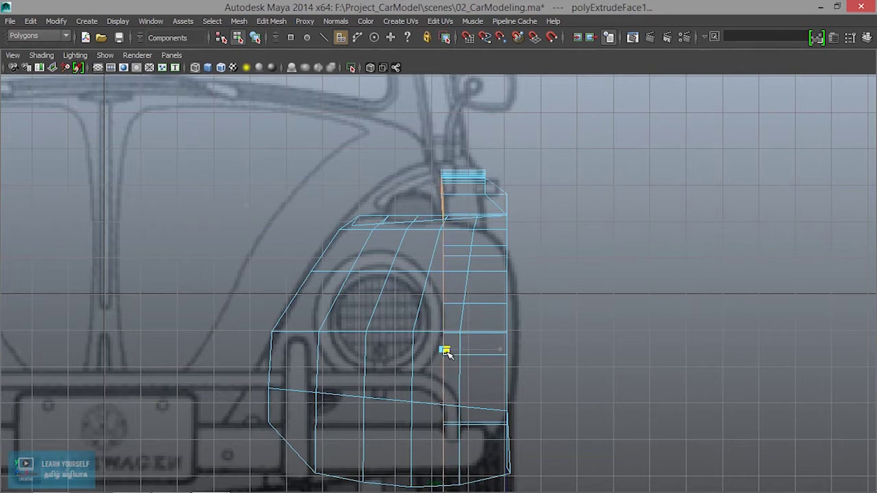
pyautogui.moveTo(489, 350); pyautogui.dragTo(479, 350)
pyautogui.moveTo(512, 413)
pyautogui.keyDown('alt'); pyautogui.mouseDown(button='middle')
pyautogui.moveTo(504, 277)
pyautogui.moveTo(493, 354)
pyautogui.moveTo(504, 426)
pyautogui.mouseUp(button='middle'); pyautogui.keyUp('alt')
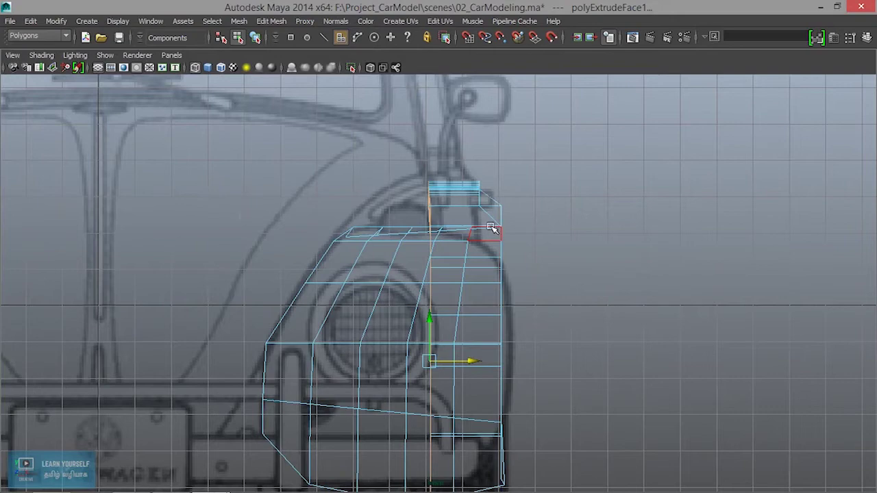
pyautogui.press('space')
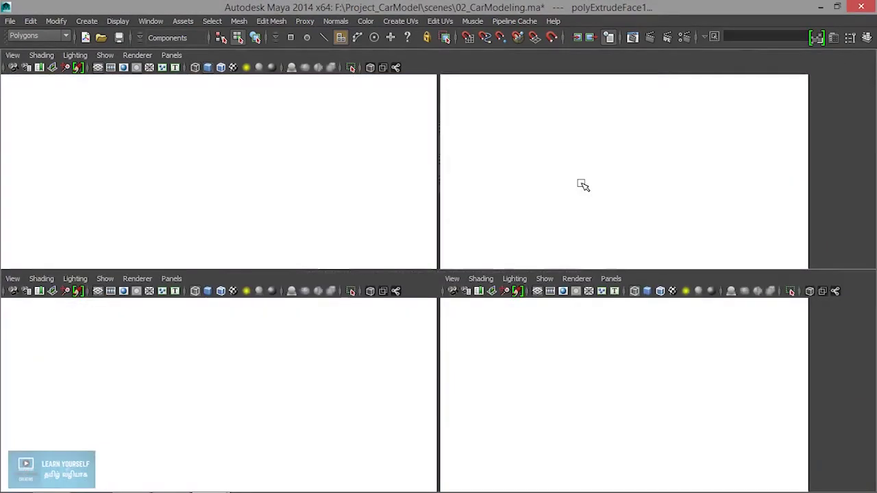
# Maximize the perspective view, pick the fender-top face loop, then undo that selection
pyautogui.press('space')
pyautogui.moveTo(439, 260)
pyautogui.keyDown('alt'); pyautogui.mouseDown()
pyautogui.moveTo(320, 237)
pyautogui.moveTo(411, 274)
pyautogui.moveTo(333, 280)
pyautogui.moveTo(346, 265)
pyautogui.moveTo(456, 343)
pyautogui.moveTo(653, 358)
pyautogui.mouseUp(); pyautogui.keyUp('alt')
pyautogui.click(625, 329)
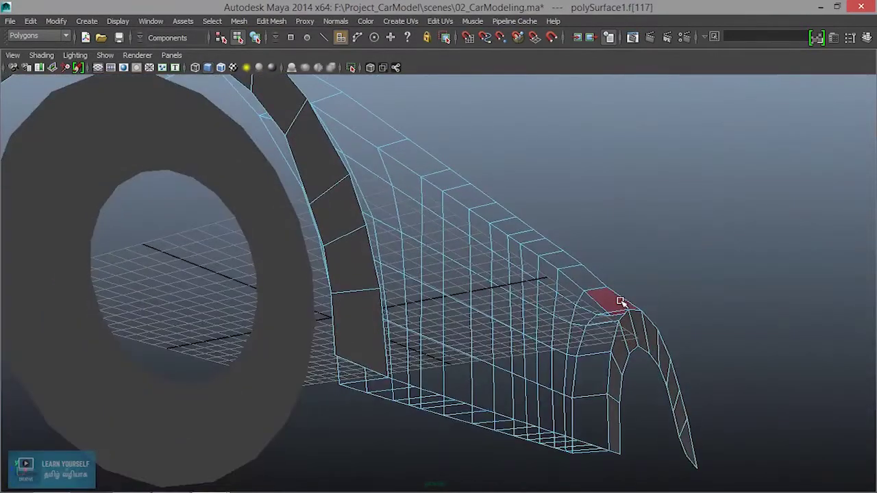
pyautogui.doubleClick(621, 302)
pyautogui.keyDown('alt'); pyautogui.moveTo(620, 302); pyautogui.dragTo(490, 385); pyautogui.keyUp('alt')
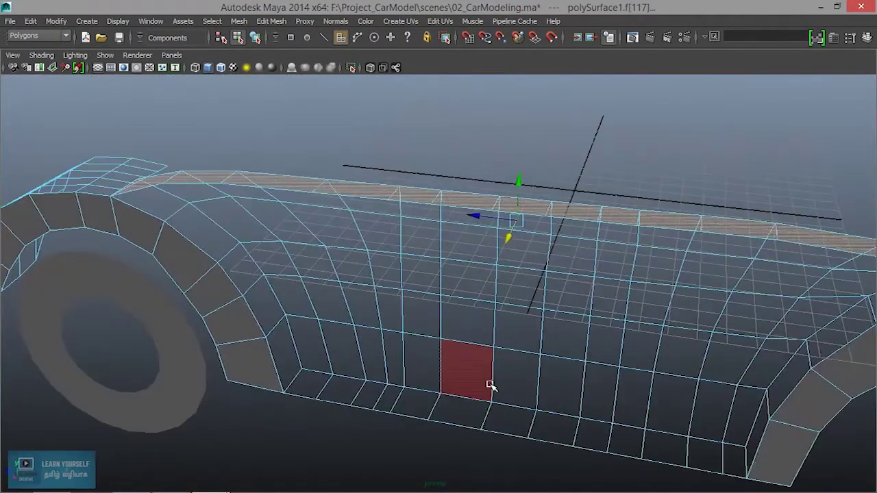
pyautogui.hotkey('ctrl', 'z')
# Orbit and zoom around the wheel arch to inspect the extruded panel shell
pyautogui.moveTo(377, 278)
pyautogui.keyDown('alt'); pyautogui.mouseDown()
pyautogui.moveTo(519, 268)
pyautogui.moveTo(402, 300)
pyautogui.moveTo(744, 302)
pyautogui.moveTo(564, 333)
pyautogui.moveTo(578, 335)
pyautogui.mouseUp(); pyautogui.keyUp('alt')
pyautogui.keyDown('alt'); pyautogui.moveTo(577, 335); pyautogui.dragTo(639, 382, button='right'); pyautogui.keyUp('alt')
pyautogui.keyDown('alt'); pyautogui.moveTo(640, 381); pyautogui.dragTo(522, 350); pyautogui.keyUp('alt')
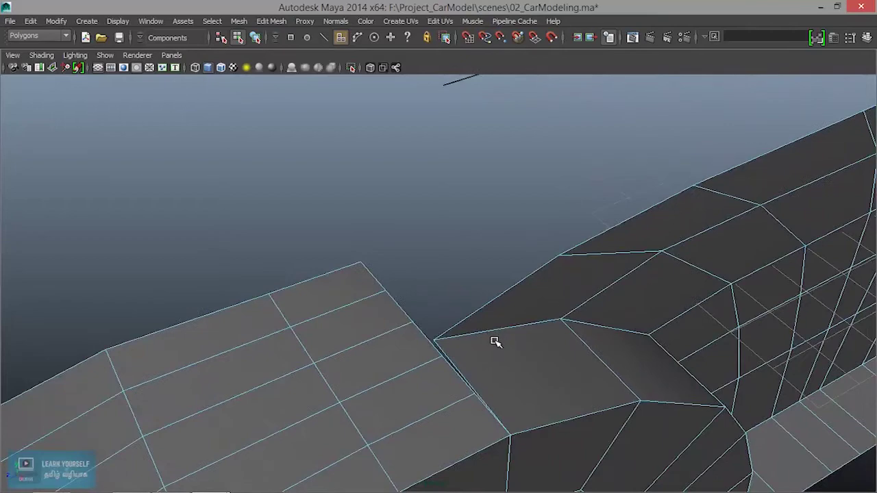
pyautogui.moveTo(434, 329)
pyautogui.keyDown('alt'); pyautogui.mouseDown()
pyautogui.moveTo(509, 317)
pyautogui.moveTo(566, 264)
pyautogui.moveTo(479, 279)
pyautogui.moveTo(468, 215)
pyautogui.moveTo(468, 276)
pyautogui.moveTo(374, 280)
pyautogui.moveTo(393, 277)
pyautogui.moveTo(449, 318)
pyautogui.moveTo(329, 216)
pyautogui.mouseUp(); pyautogui.keyUp('alt')
pyautogui.moveTo(404, 348)
pyautogui.keyDown('alt'); pyautogui.mouseDown()
pyautogui.moveTo(393, 219)
pyautogui.moveTo(404, 267)
pyautogui.moveTo(577, 256)
pyautogui.moveTo(587, 205)
pyautogui.moveTo(495, 397)
pyautogui.moveTo(427, 485)
pyautogui.moveTo(427, 452)
pyautogui.moveTo(478, 264)
pyautogui.moveTo(409, 288)
pyautogui.moveTo(767, 219)
pyautogui.moveTo(327, 327)
pyautogui.moveTo(262, 312)
pyautogui.mouseUp(); pyautogui.keyUp('alt')
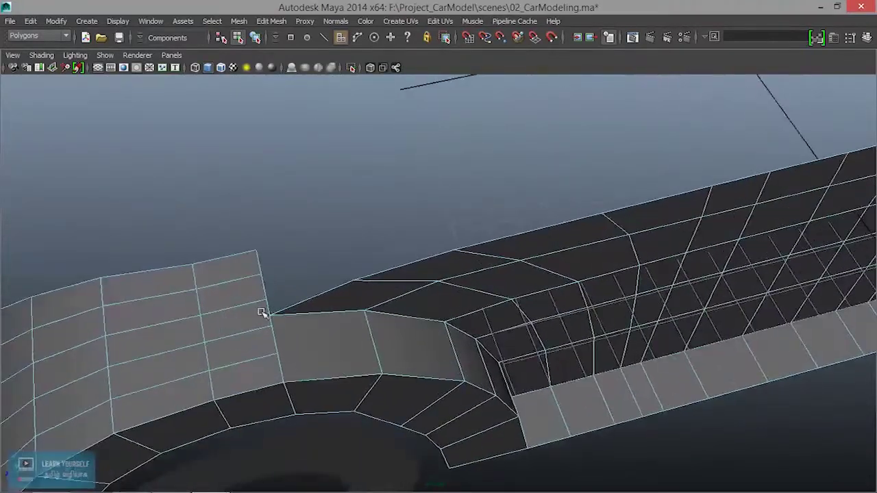
pyautogui.moveTo(329, 341)
pyautogui.keyDown('alt'); pyautogui.mouseDown()
pyautogui.moveTo(384, 289)
pyautogui.moveTo(444, 337)
pyautogui.moveTo(405, 245)
pyautogui.moveTo(468, 338)
pyautogui.mouseUp(); pyautogui.keyUp('alt')
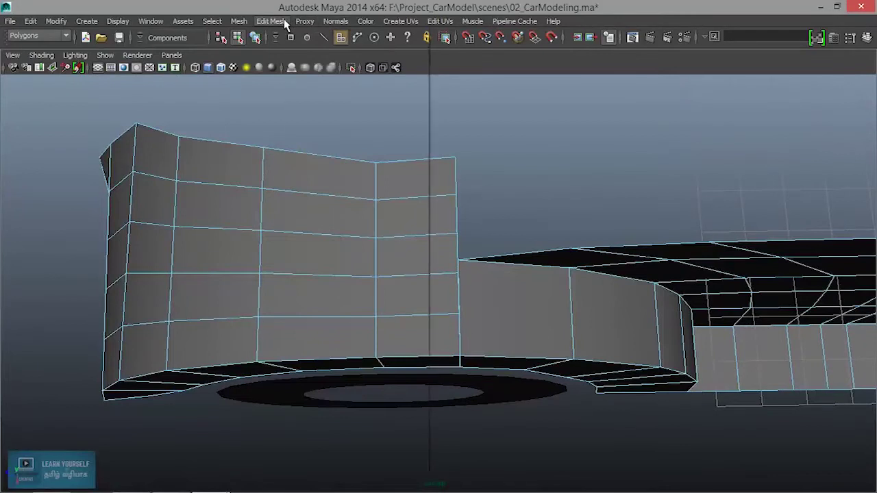
# Try inserting an edge loop on the lower fender faces in wireframe, then undo it
pyautogui.click(285, 24)
pyautogui.click(341, 148)
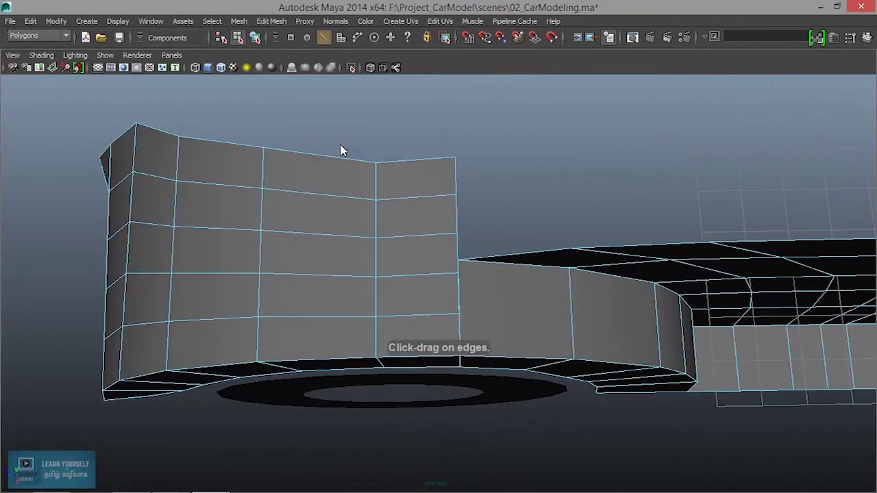
pyautogui.press('4')
pyautogui.click(462, 331)
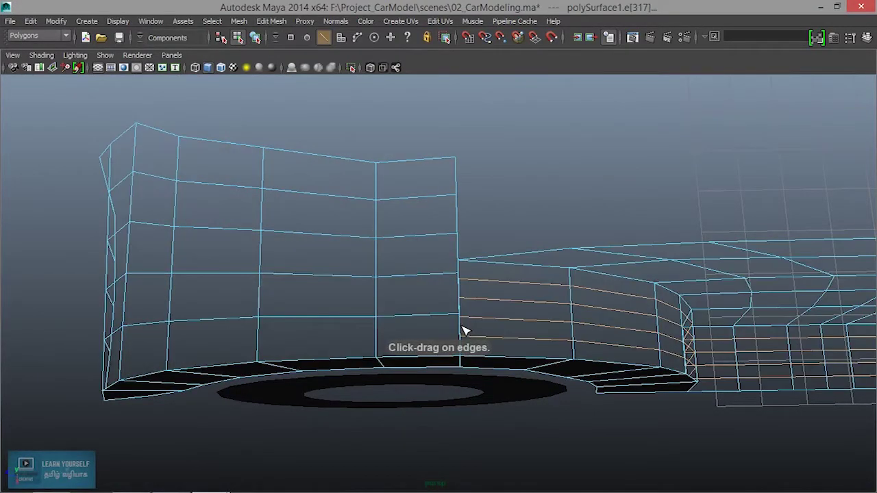
pyautogui.hotkey('ctrl', 'z')
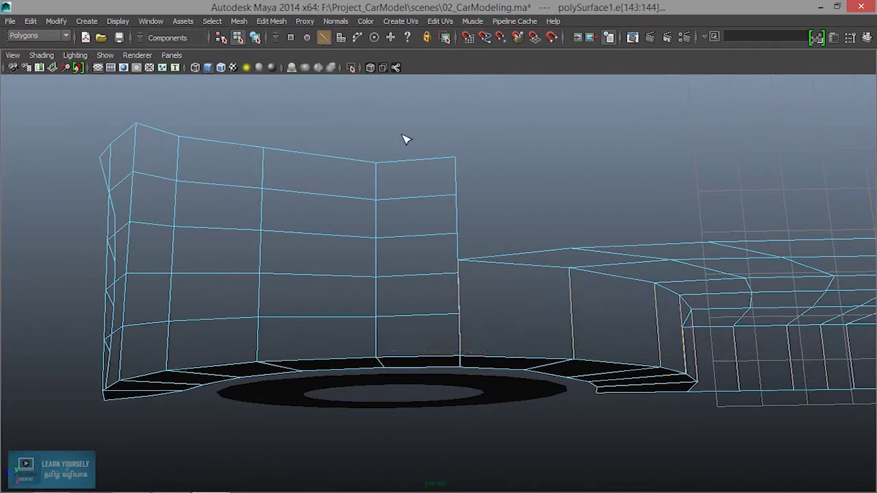
# Reset the Insert Edge Loop Tool to Multiple edge loops and insert two loops across the lower faces
pyautogui.click(271, 22)
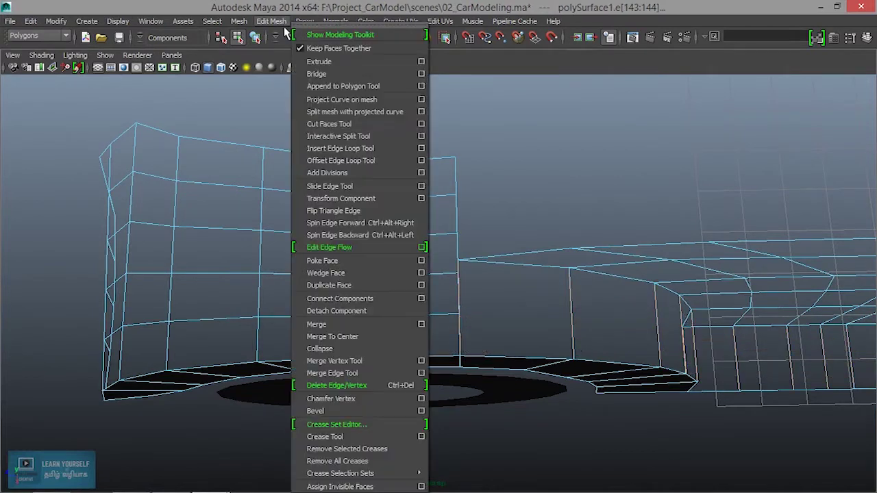
pyautogui.click(421, 149)
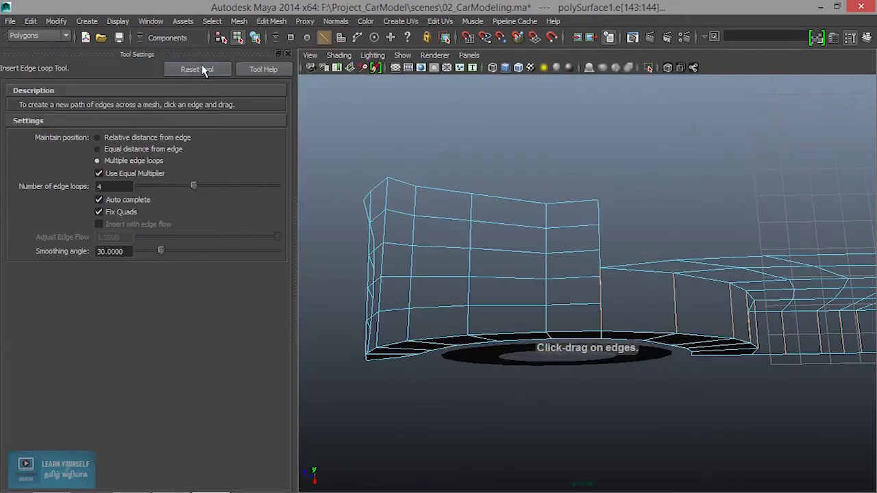
pyautogui.click(204, 71)
pyautogui.click(98, 160)
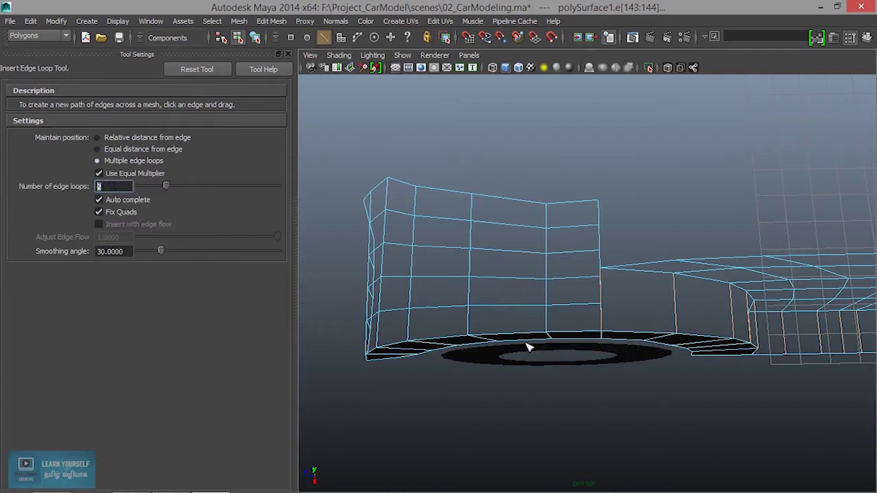
pyautogui.click(675, 308)
pyautogui.moveTo(677, 344)
pyautogui.keyDown('alt'); pyautogui.mouseDown()
pyautogui.moveTo(802, 381)
pyautogui.moveTo(655, 377)
pyautogui.moveTo(602, 401)
pyautogui.moveTo(618, 379)
pyautogui.mouseUp(); pyautogui.keyUp('alt')
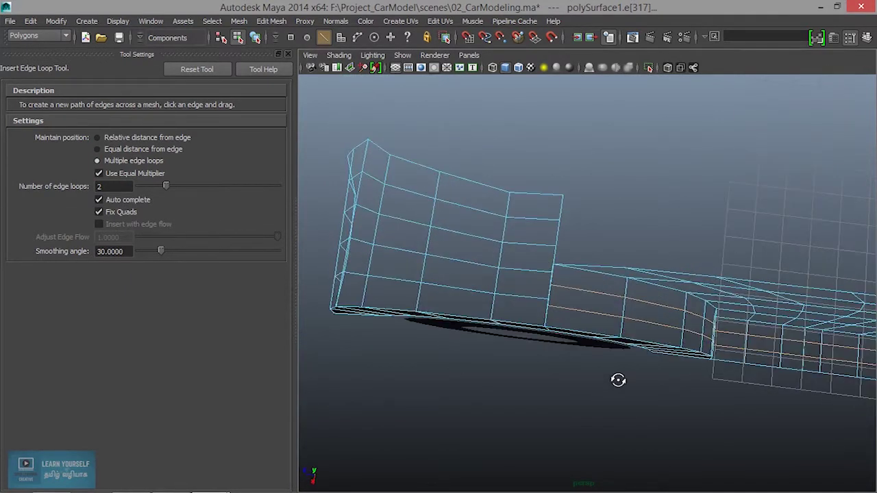
pyautogui.press('q')
pyautogui.moveTo(605, 293); pyautogui.dragTo(609, 167, button='right')
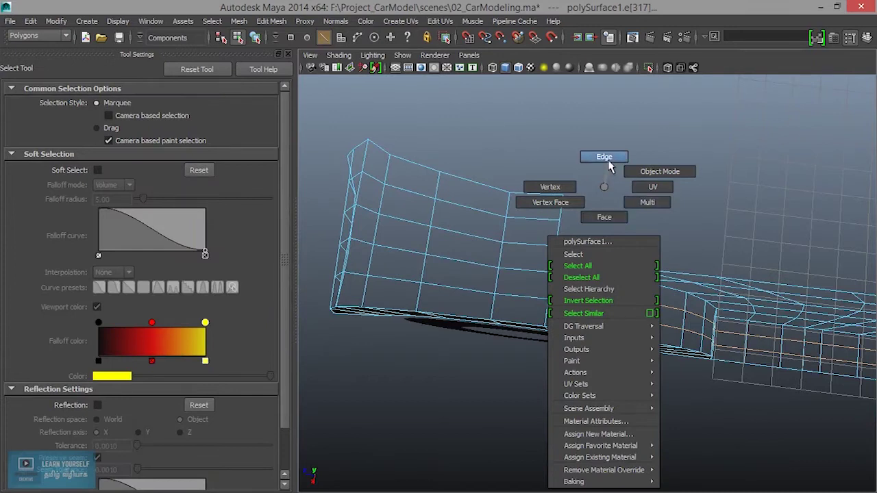
# Select a horizontal edge loop on the taller panel section and move it down in Y
pyautogui.click(584, 315)
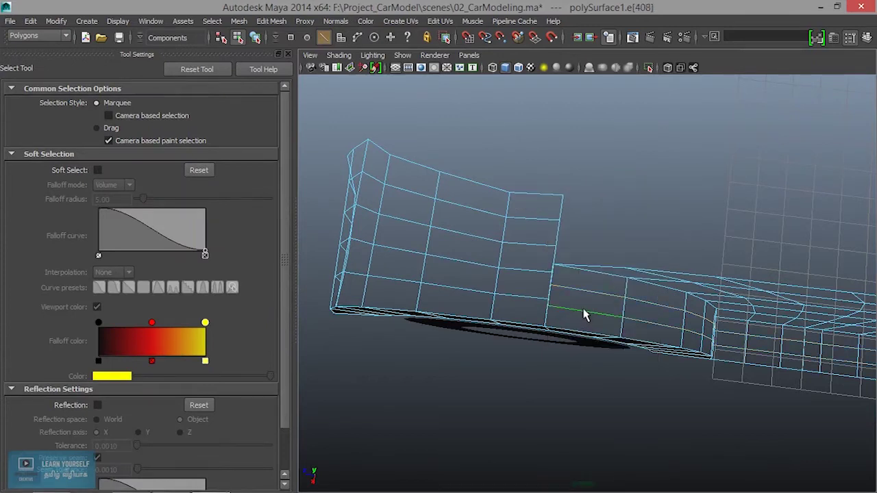
pyautogui.moveTo(499, 356)
pyautogui.keyDown('alt'); pyautogui.mouseDown()
pyautogui.moveTo(513, 326)
pyautogui.moveTo(616, 347)
pyautogui.moveTo(578, 336)
pyautogui.mouseUp(); pyautogui.keyUp('alt')
pyautogui.moveTo(578, 336)
pyautogui.keyDown('alt'); pyautogui.mouseDown(button='middle')
pyautogui.moveTo(855, 385)
pyautogui.moveTo(737, 365)
pyautogui.mouseUp(button='middle'); pyautogui.keyUp('alt')
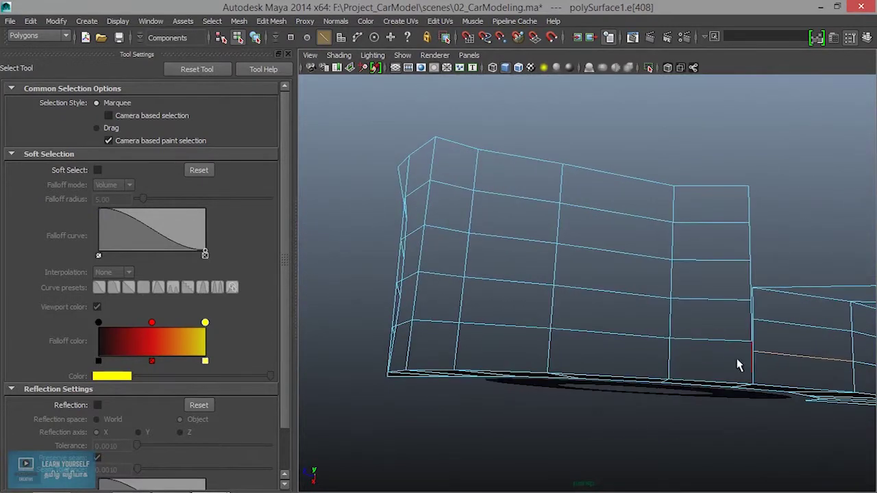
pyautogui.doubleClick(706, 342)
pyautogui.keyDown('alt'); pyautogui.moveTo(705, 343); pyautogui.dragTo(567, 391); pyautogui.keyUp('alt')
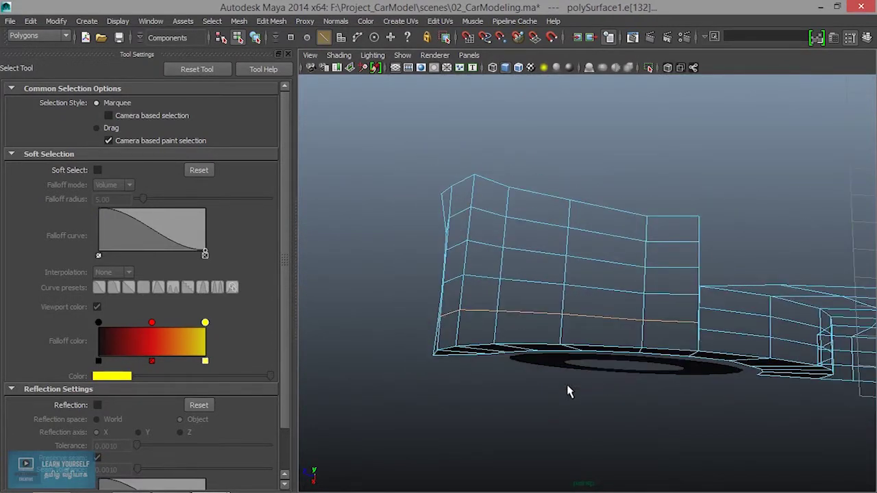
pyautogui.press('w')
pyautogui.moveTo(539, 369); pyautogui.dragTo(540, 375)
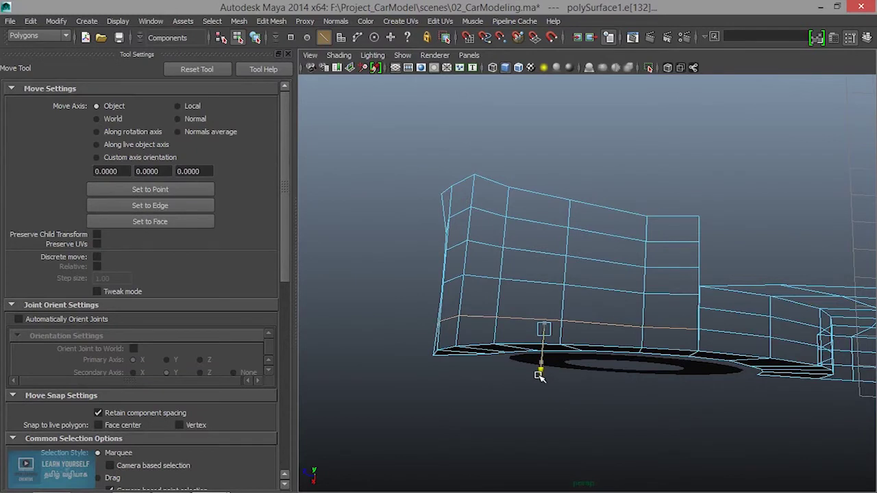
# Lower the next horizontal edge loop as well and check the edges from another angle
pyautogui.doubleClick(613, 291)
pyautogui.moveTo(545, 342)
pyautogui.mouseDown()
pyautogui.moveTo(544, 352)
pyautogui.moveTo(606, 352)
pyautogui.moveTo(621, 370)
pyautogui.moveTo(538, 147)
pyautogui.moveTo(551, 353)
pyautogui.mouseUp()
pyautogui.scroll(3, 551, 353)
pyautogui.scroll(2, 812, 421)
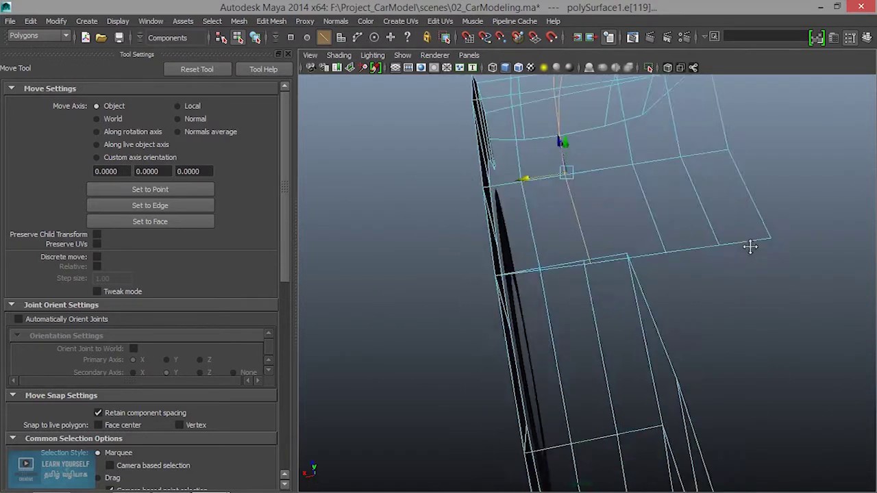
pyautogui.scroll(3, 692, 257)
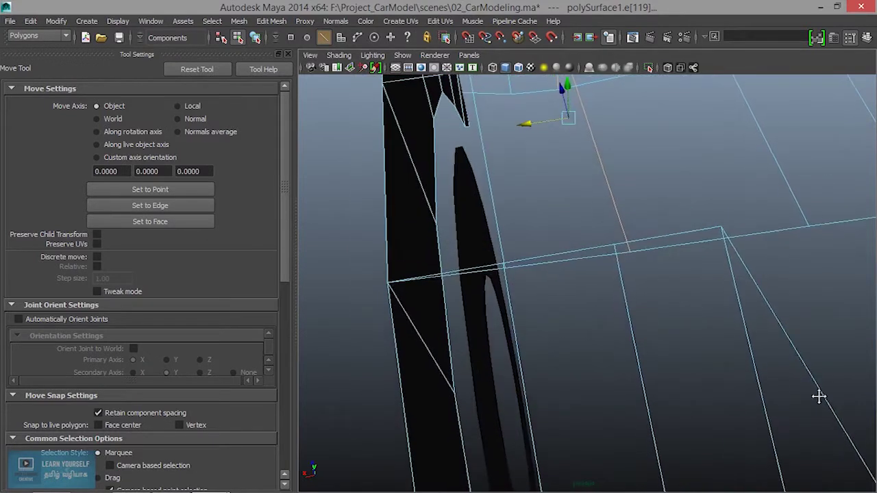
pyautogui.moveTo(818, 396)
pyautogui.keyDown('alt'); pyautogui.mouseDown()
pyautogui.moveTo(563, 267)
pyautogui.moveTo(759, 338)
pyautogui.mouseUp(); pyautogui.keyUp('alt')
pyautogui.moveTo(647, 222); pyautogui.dragTo(611, 209, button='right')
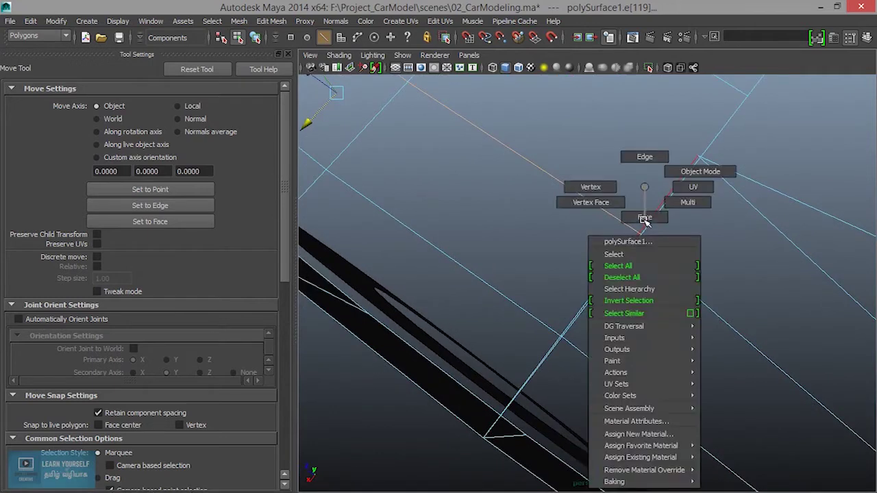
# Select the panel's corner vertices and apply Edit Mesh > Merge, viewing them shaded
pyautogui.moveTo(612, 210); pyautogui.dragTo(669, 278)
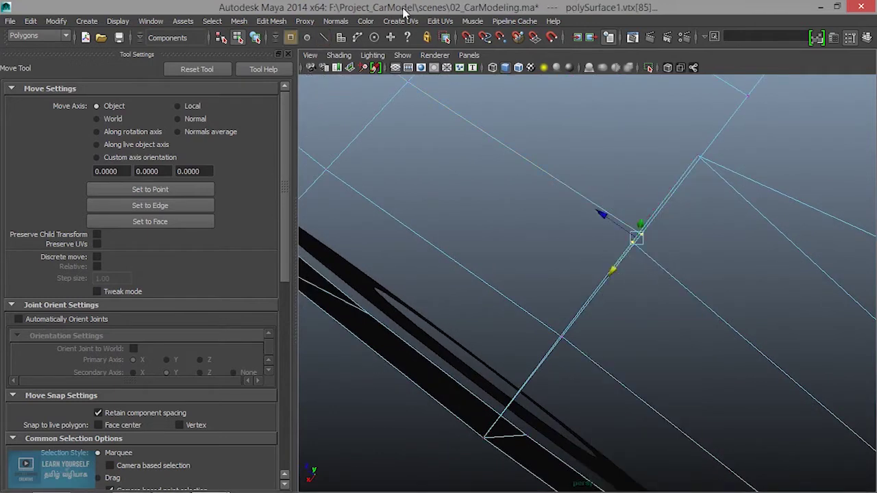
pyautogui.click(274, 21)
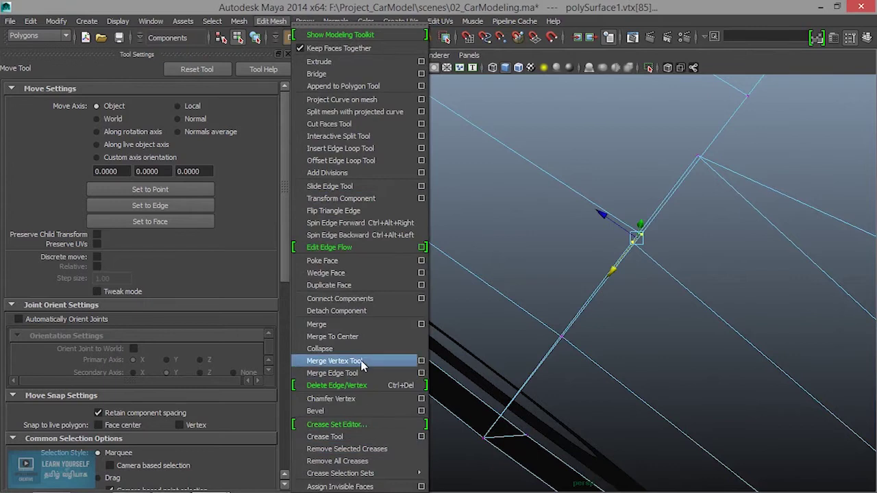
pyautogui.click(356, 336)
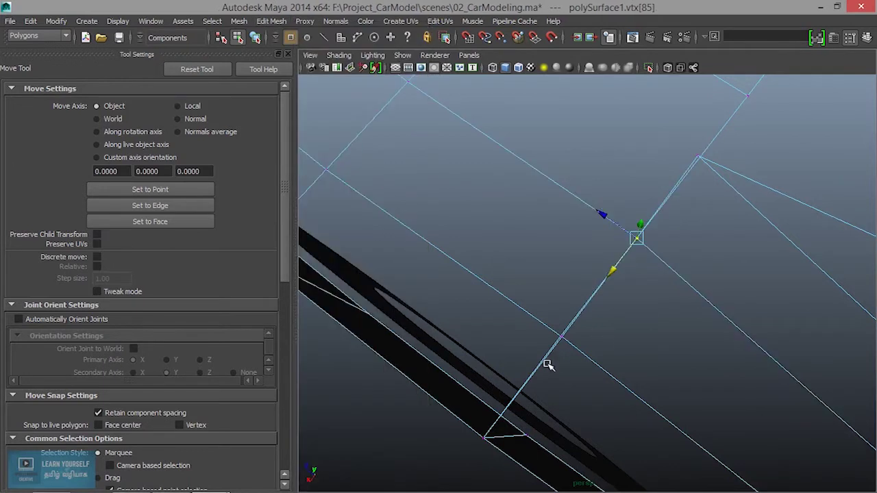
pyautogui.keyDown('alt'); pyautogui.moveTo(605, 352); pyautogui.dragTo(577, 328); pyautogui.keyUp('alt')
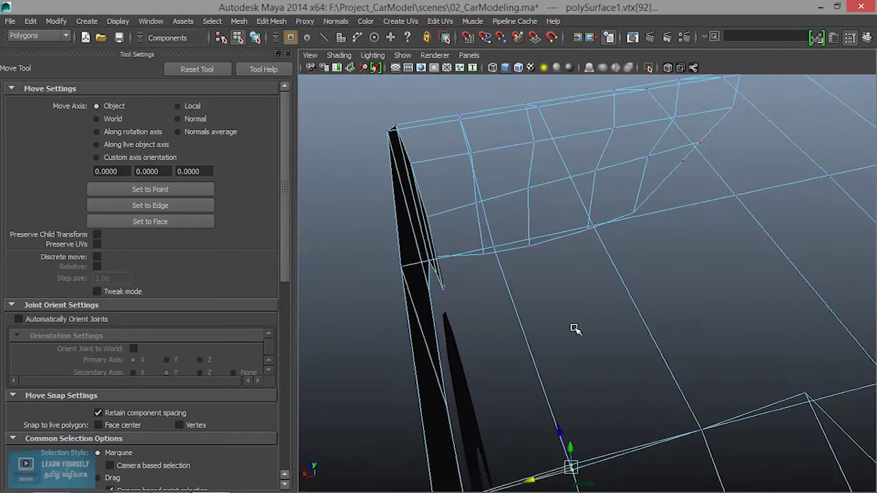
pyautogui.press('5')
pyautogui.moveTo(635, 419)
pyautogui.keyDown('alt'); pyautogui.mouseDown()
pyautogui.moveTo(554, 217)
pyautogui.moveTo(639, 288)
pyautogui.moveTo(522, 188)
pyautogui.moveTo(644, 249)
pyautogui.moveTo(654, 264)
pyautogui.moveTo(742, 239)
pyautogui.moveTo(730, 329)
pyautogui.moveTo(492, 268)
pyautogui.moveTo(724, 379)
pyautogui.moveTo(589, 341)
pyautogui.moveTo(566, 303)
pyautogui.moveTo(657, 329)
pyautogui.moveTo(639, 359)
pyautogui.mouseUp(); pyautogui.keyUp('alt')
pyautogui.keyDown('alt'); pyautogui.moveTo(640, 359); pyautogui.dragTo(729, 364, button='middle'); pyautogui.keyUp('alt')
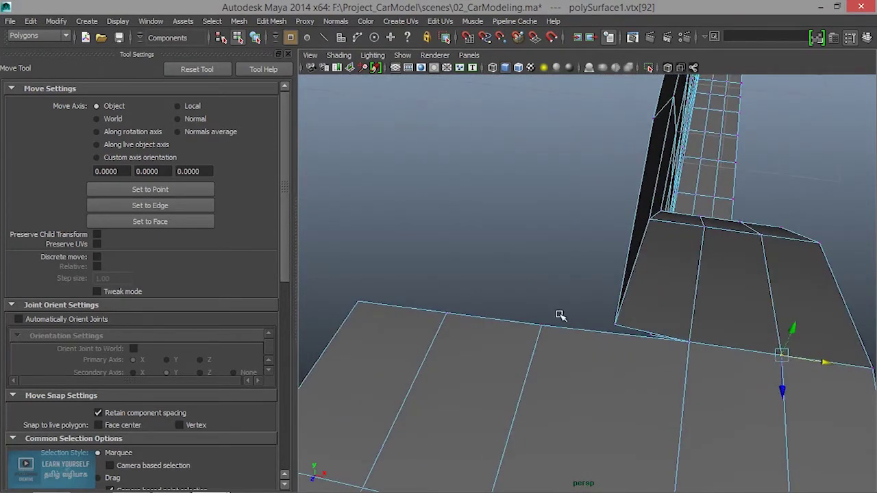
pyautogui.click(271, 20)
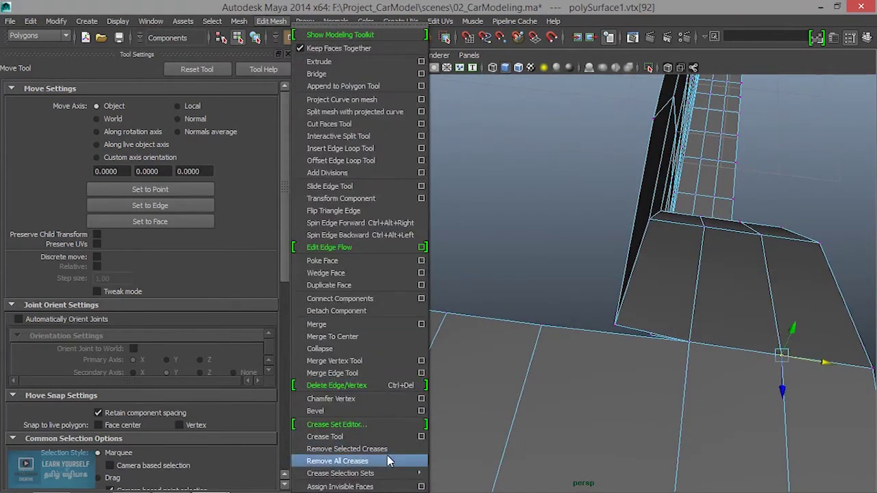
pyautogui.click(373, 330)
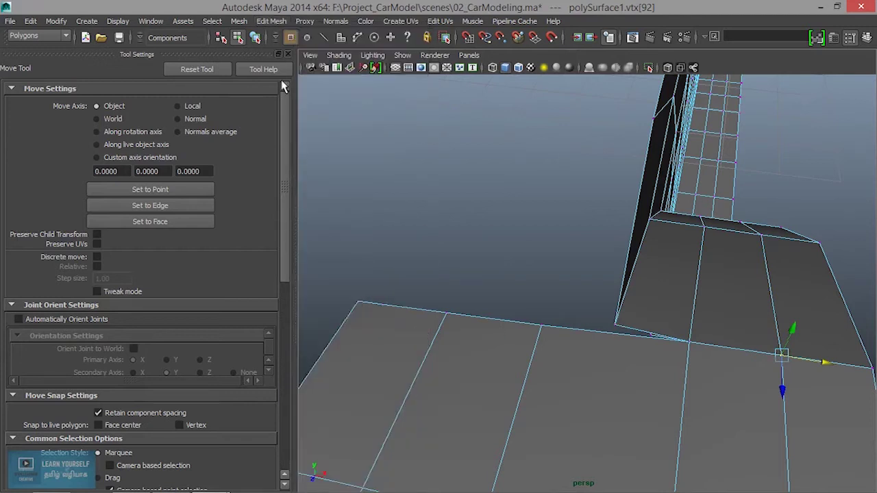
# Drag the stray corner vertex onto its neighbour with the Merge Vertex Tool
pyautogui.click(273, 22)
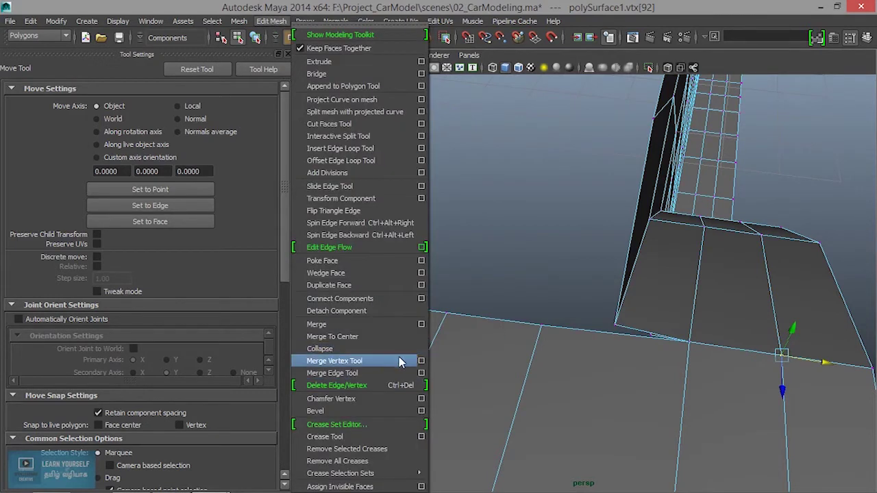
pyautogui.click(362, 363)
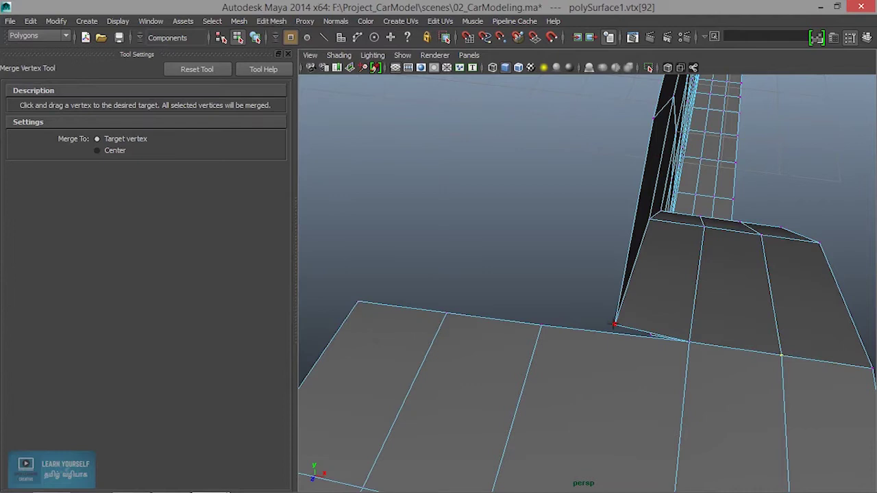
pyautogui.moveTo(540, 326); pyautogui.dragTo(541, 325)
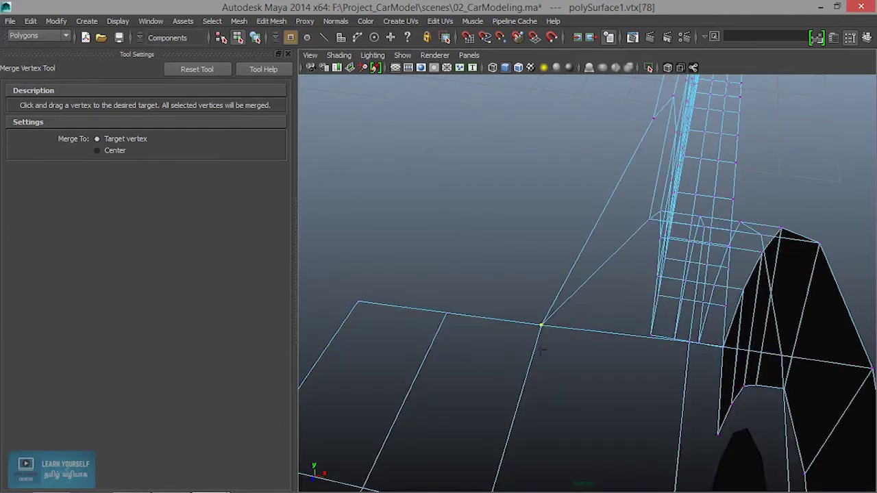
pyautogui.keyDown('alt'); pyautogui.moveTo(561, 362); pyautogui.dragTo(537, 335); pyautogui.keyUp('alt')
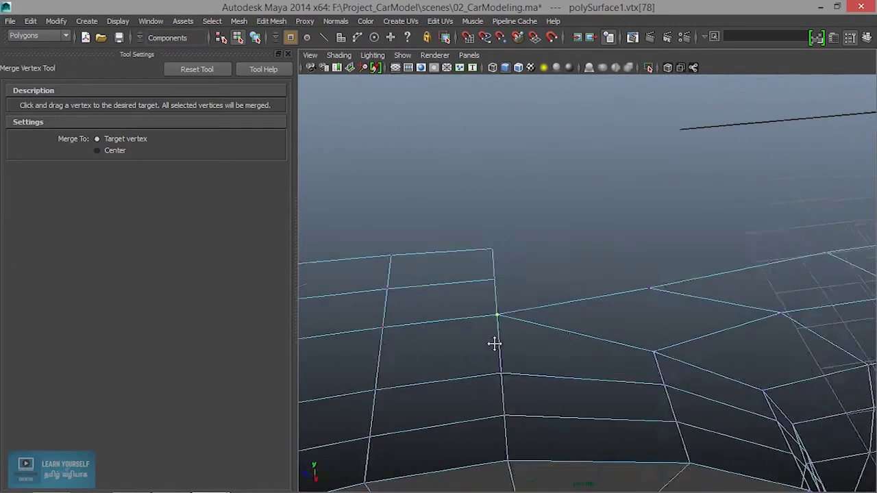
pyautogui.keyDown('alt'); pyautogui.moveTo(537, 335); pyautogui.dragTo(417, 330, button='middle'); pyautogui.keyUp('alt')
pyautogui.moveTo(417, 330)
pyautogui.keyDown('alt'); pyautogui.mouseDown()
pyautogui.moveTo(477, 343)
pyautogui.moveTo(530, 309)
pyautogui.mouseUp(); pyautogui.keyUp('alt')
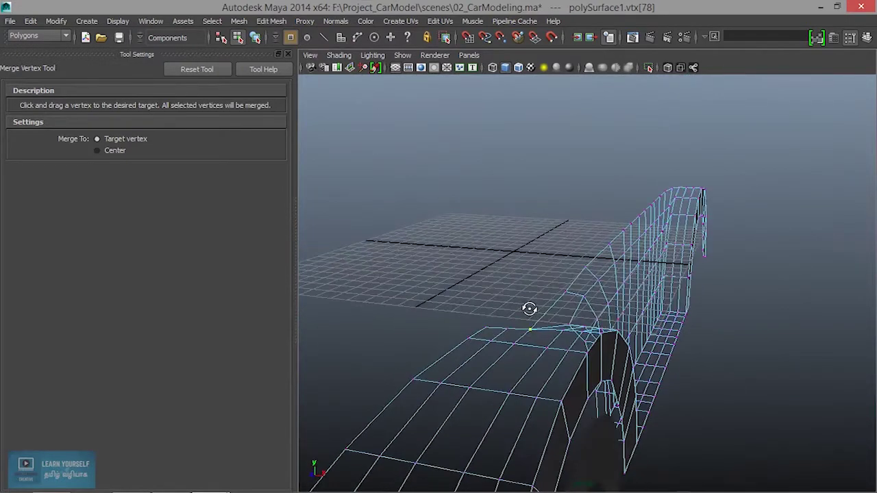
pyautogui.press('q')
pyautogui.moveTo(556, 185); pyautogui.dragTo(613, 171, button='right')
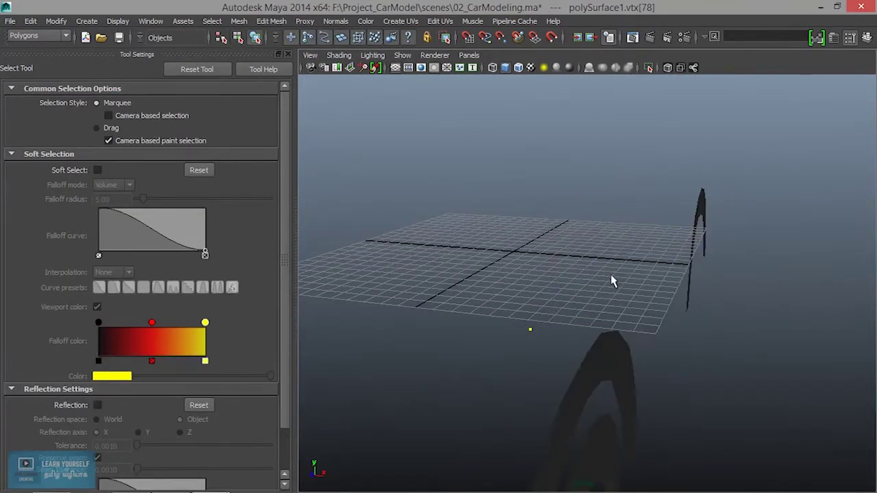
# Assign the existing lambert1 material to the car body mesh
pyautogui.moveTo(635, 373)
pyautogui.keyDown('alt'); pyautogui.mouseDown()
pyautogui.moveTo(454, 327)
pyautogui.moveTo(595, 363)
pyautogui.mouseUp(); pyautogui.keyUp('alt')
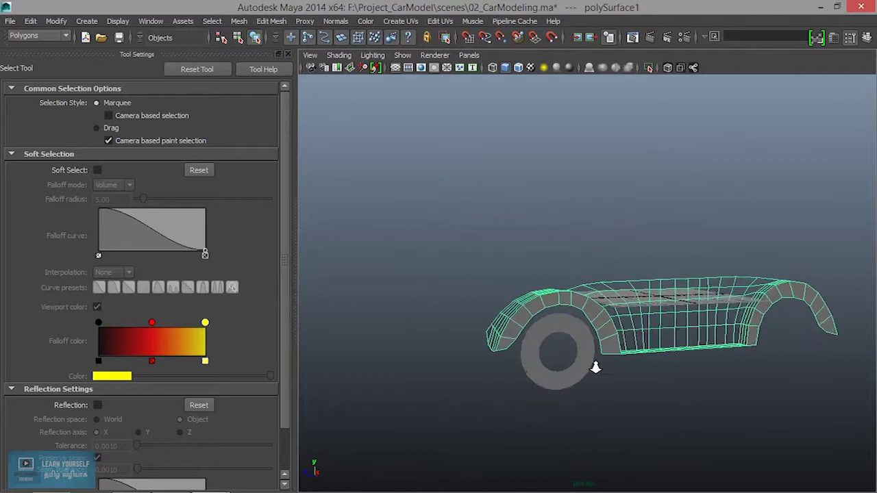
pyautogui.scroll(3, 595, 364)
pyautogui.keyDown('alt'); pyautogui.moveTo(595, 364); pyautogui.dragTo(447, 407, button='middle'); pyautogui.keyUp('alt')
pyautogui.moveTo(447, 407)
pyautogui.keyDown('alt'); pyautogui.mouseDown()
pyautogui.moveTo(344, 382)
pyautogui.moveTo(563, 416)
pyautogui.moveTo(610, 319)
pyautogui.mouseUp(); pyautogui.keyUp('alt')
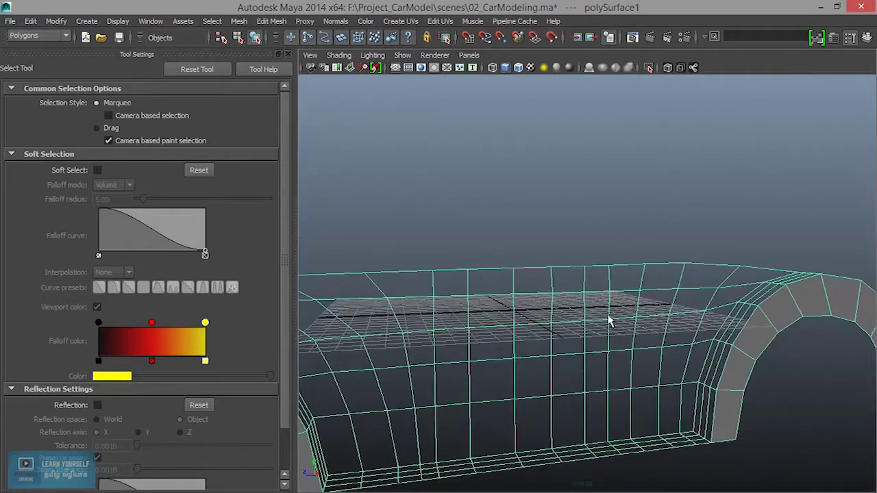
pyautogui.rightClick(610, 319)
pyautogui.moveTo(603, 457)
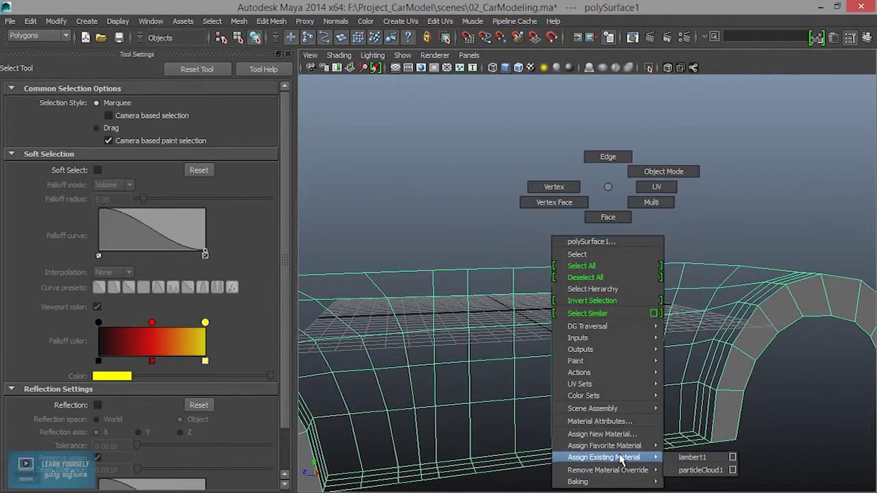
pyautogui.click(691, 457)
pyautogui.scroll(-5, 624, 385)
# Deselect the mesh and bring up the front view over the blueprint
pyautogui.click(613, 409)
pyautogui.moveTo(613, 409)
pyautogui.keyDown('alt'); pyautogui.mouseDown()
pyautogui.moveTo(589, 405)
pyautogui.moveTo(593, 382)
pyautogui.moveTo(613, 382)
pyautogui.mouseUp(); pyautogui.keyUp('alt')
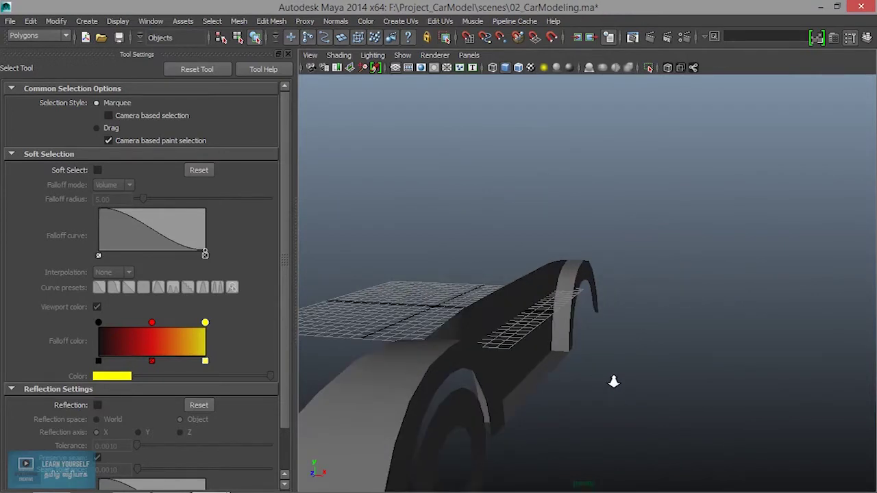
pyautogui.press('space')
pyautogui.press('space')
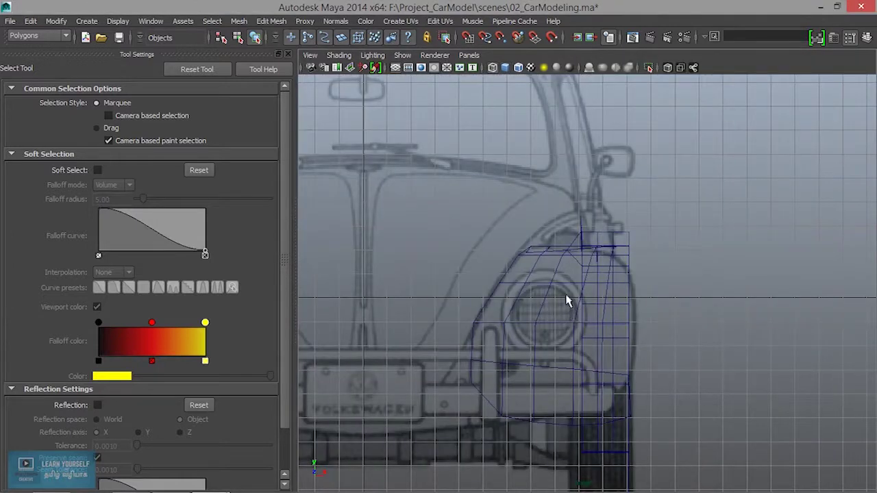
# In the four-view layout, switch the fender to vertex mode and lower a bottom vertex
pyautogui.press('space')
pyautogui.press('space')
pyautogui.click(283, 52)
pyautogui.scroll(-3, 468, 294)
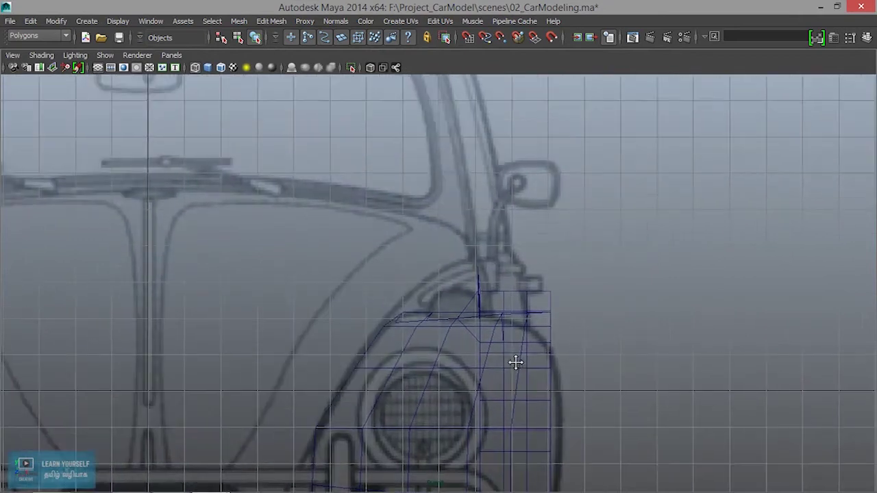
pyautogui.scroll(4, 515, 361)
pyautogui.keyDown('alt'); pyautogui.moveTo(607, 402); pyautogui.dragTo(735, 137, button='middle'); pyautogui.keyUp('alt')
pyautogui.keyDown('alt'); pyautogui.moveTo(524, 385); pyautogui.dragTo(519, 284, button='middle'); pyautogui.keyUp('alt')
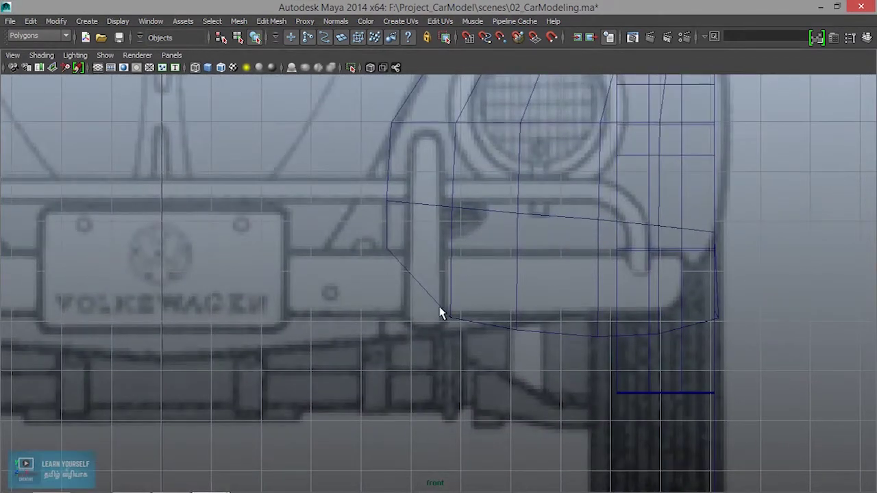
pyautogui.moveTo(448, 319); pyautogui.dragTo(418, 329, button='right')
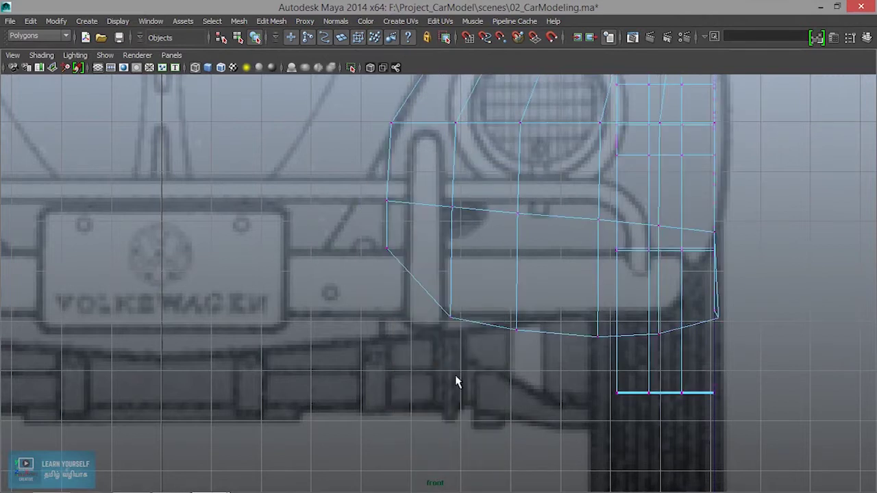
pyautogui.click(452, 316)
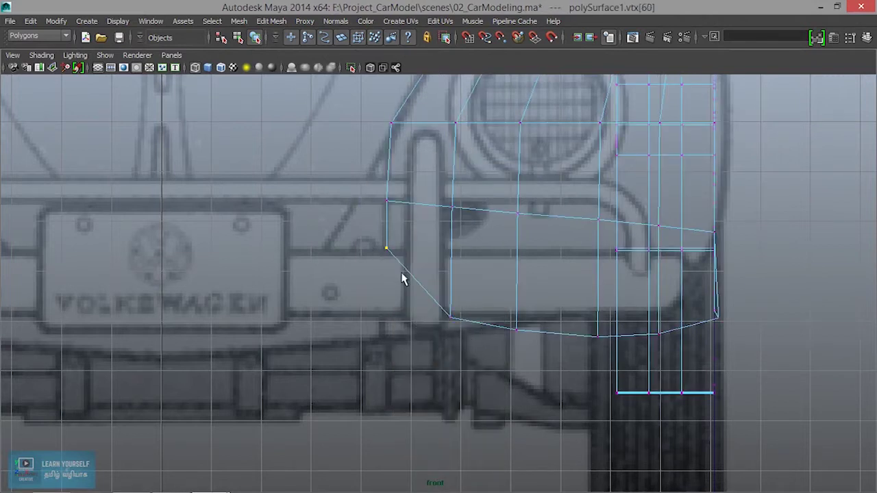
pyautogui.moveTo(393, 220); pyautogui.dragTo(386, 276)
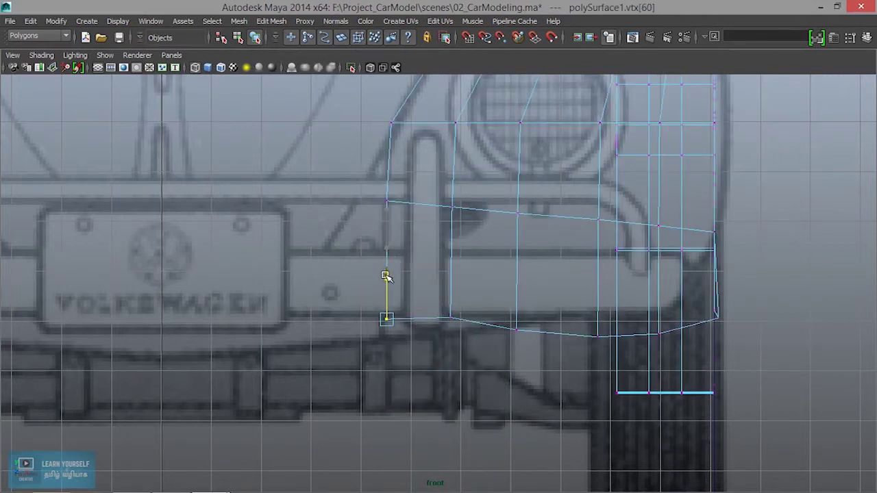
# Lower the bottom vertices near the bumper toward the bumper line
pyautogui.moveTo(419, 312); pyautogui.dragTo(489, 344)
pyautogui.moveTo(450, 273); pyautogui.dragTo(450, 274)
pyautogui.moveTo(372, 286)
pyautogui.mouseDown()
pyautogui.moveTo(403, 331)
pyautogui.moveTo(387, 281)
pyautogui.mouseUp()
pyautogui.click(455, 315)
pyautogui.moveTo(450, 275); pyautogui.dragTo(448, 283)
# Raise three more bottom vertices, including the left corner, slightly to follow the arch curve
pyautogui.keyDown('alt'); pyautogui.moveTo(600, 387); pyautogui.dragTo(438, 390, button='middle'); pyautogui.keyUp('alt')
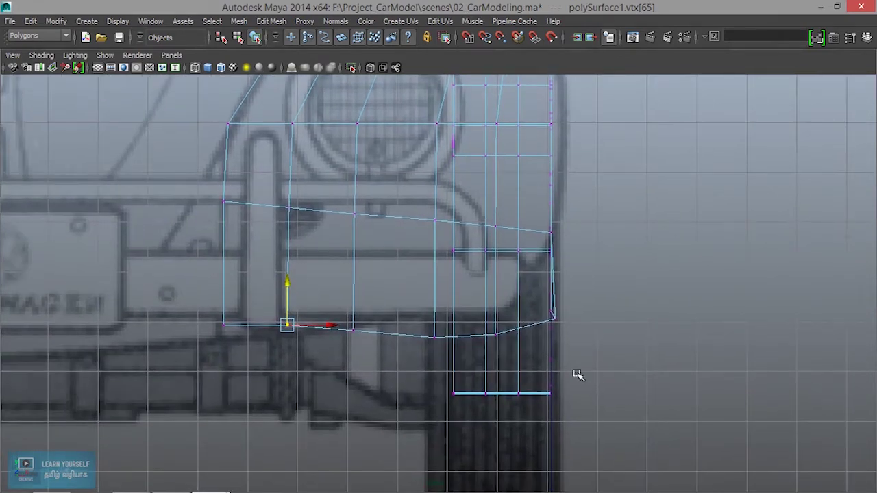
pyautogui.keyDown('alt'); pyautogui.moveTo(578, 374); pyautogui.dragTo(552, 386); pyautogui.keyUp('alt')
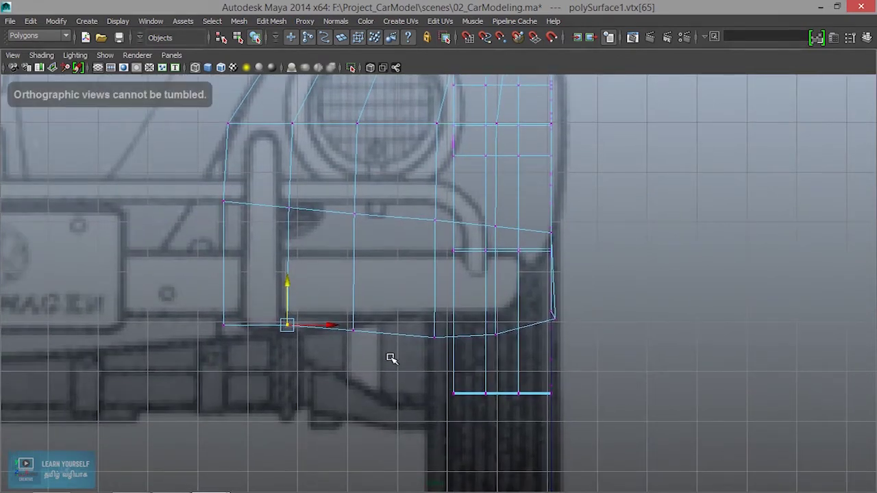
pyautogui.click(352, 329)
pyautogui.moveTo(351, 286); pyautogui.dragTo(351, 282)
pyautogui.click(287, 323)
pyautogui.moveTo(285, 279); pyautogui.dragTo(284, 275)
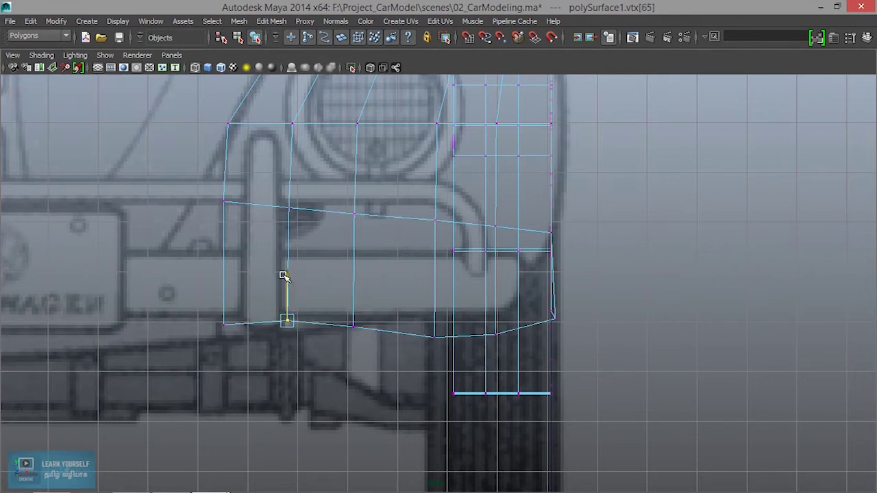
pyautogui.click(224, 324)
pyautogui.moveTo(224, 284); pyautogui.dragTo(225, 278)
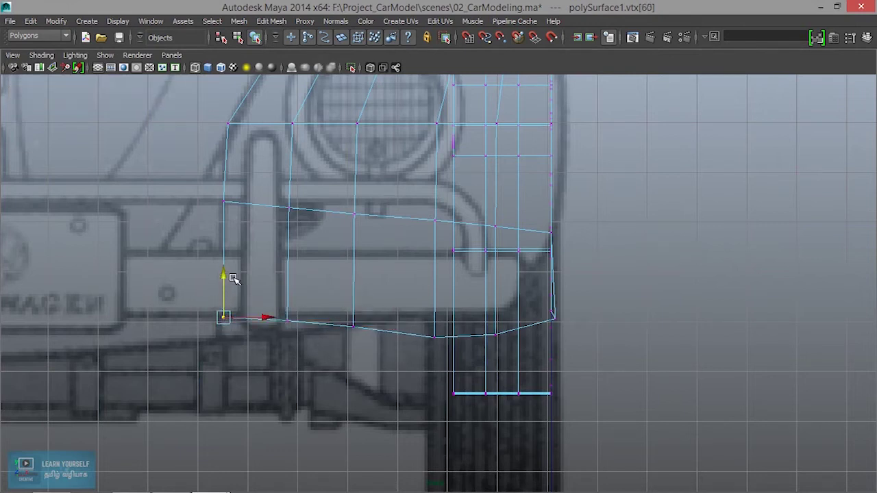
# Pull a middle-row vertex down and scale its neighbours level to the same height
pyautogui.click(288, 207)
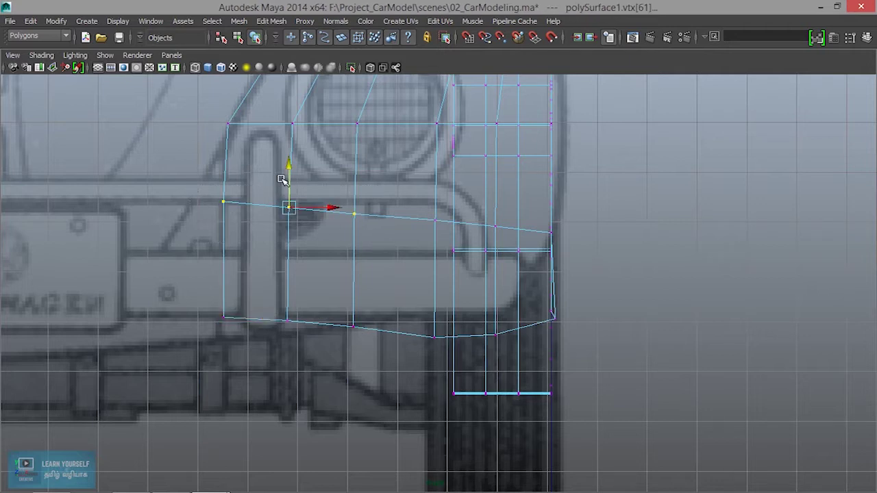
pyautogui.moveTo(288, 173); pyautogui.dragTo(288, 187)
pyautogui.click(290, 217)
pyautogui.moveTo(290, 165); pyautogui.dragTo(287, 213)
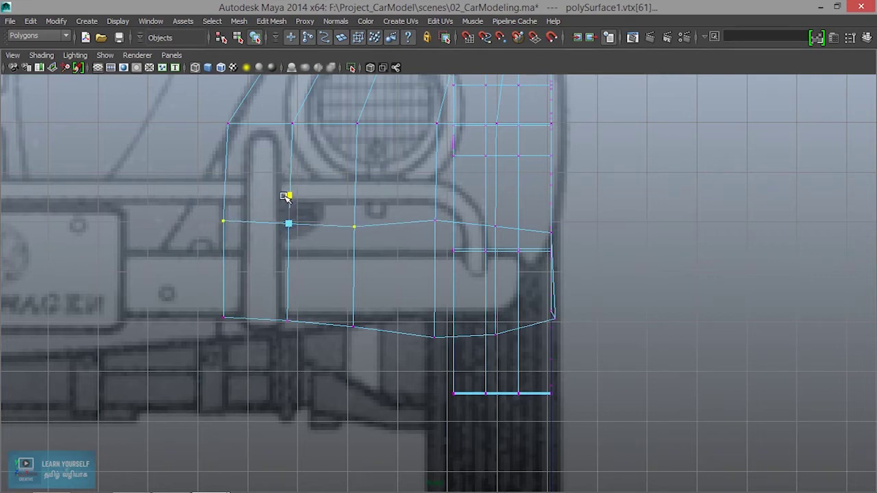
# Maximise the perspective view and orbit around the fender to check the wheel-arch shape
pyautogui.press('space')
pyautogui.press('space')
pyautogui.moveTo(603, 162)
pyautogui.keyDown('alt'); pyautogui.mouseDown()
pyautogui.moveTo(575, 297)
pyautogui.moveTo(356, 394)
pyautogui.moveTo(391, 407)
pyautogui.mouseUp(); pyautogui.keyUp('alt')
pyautogui.moveTo(391, 407)
pyautogui.keyDown('alt'); pyautogui.mouseDown(button='right')
pyautogui.moveTo(505, 358)
pyautogui.moveTo(694, 407)
pyautogui.mouseUp(button='right'); pyautogui.keyUp('alt')
pyautogui.moveTo(694, 406)
pyautogui.keyDown('alt'); pyautogui.mouseDown()
pyautogui.moveTo(563, 399)
pyautogui.moveTo(612, 339)
pyautogui.mouseUp(); pyautogui.keyUp('alt')
pyautogui.keyDown('alt'); pyautogui.moveTo(613, 338); pyautogui.dragTo(792, 415, button='right'); pyautogui.keyUp('alt')
pyautogui.keyDown('alt'); pyautogui.moveTo(793, 415); pyautogui.dragTo(755, 385); pyautogui.keyUp('alt')
pyautogui.moveTo(755, 386)
pyautogui.keyDown('alt'); pyautogui.mouseDown(button='middle')
pyautogui.moveTo(608, 259)
pyautogui.moveTo(475, 241)
pyautogui.moveTo(548, 243)
pyautogui.moveTo(648, 327)
pyautogui.mouseUp(button='middle'); pyautogui.keyUp('alt')
pyautogui.moveTo(490, 289)
pyautogui.keyDown('alt'); pyautogui.mouseDown()
pyautogui.moveTo(215, 283)
pyautogui.moveTo(351, 421)
pyautogui.moveTo(368, 409)
pyautogui.moveTo(570, 487)
pyautogui.moveTo(405, 286)
pyautogui.moveTo(483, 85)
pyautogui.moveTo(343, 343)
pyautogui.moveTo(260, 368)
pyautogui.moveTo(274, 297)
pyautogui.moveTo(351, 259)
pyautogui.moveTo(284, 245)
pyautogui.moveTo(143, 336)
pyautogui.moveTo(116, 309)
pyautogui.moveTo(425, 337)
pyautogui.moveTo(483, 429)
pyautogui.mouseUp(); pyautogui.keyUp('alt')
pyautogui.keyDown('alt'); pyautogui.moveTo(303, 239); pyautogui.dragTo(443, 366); pyautogui.keyUp('alt')
pyautogui.scroll(-3, 444, 366)
pyautogui.scroll(-2, 444, 366)
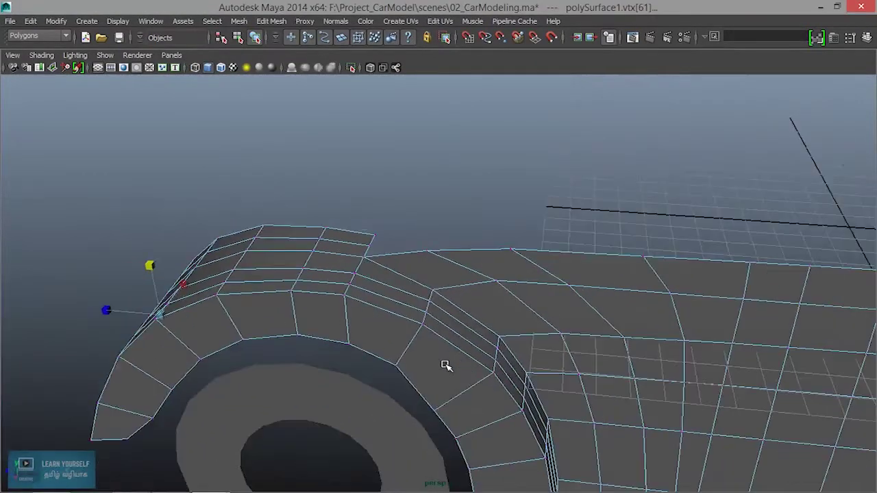
pyautogui.scroll(5, 444, 366)
pyautogui.moveTo(444, 366)
pyautogui.keyDown('alt'); pyautogui.mouseDown(button='middle')
pyautogui.moveTo(450, 415)
pyautogui.moveTo(416, 307)
pyautogui.moveTo(379, 231)
pyautogui.moveTo(624, 269)
pyautogui.moveTo(662, 261)
pyautogui.mouseUp(button='middle'); pyautogui.keyUp('alt')
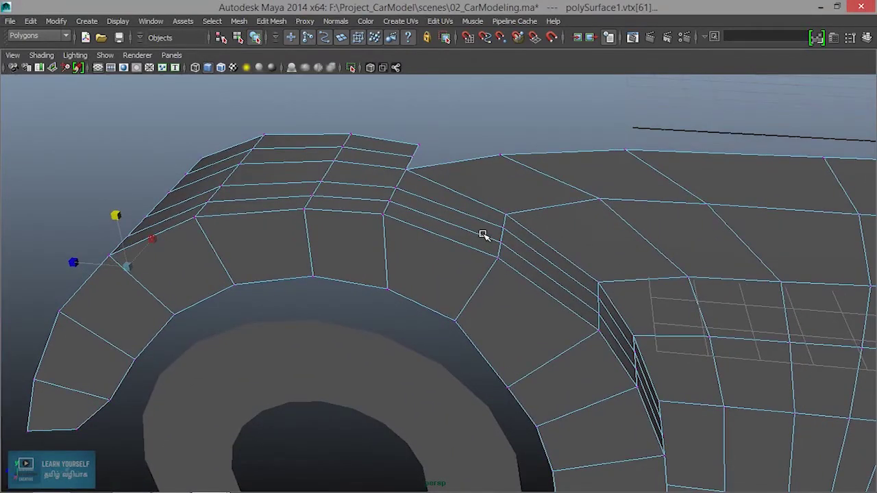
pyautogui.moveTo(454, 236)
pyautogui.keyDown('alt'); pyautogui.mouseDown()
pyautogui.moveTo(452, 290)
pyautogui.moveTo(401, 354)
pyautogui.moveTo(570, 237)
pyautogui.moveTo(519, 278)
pyautogui.moveTo(681, 193)
pyautogui.moveTo(511, 299)
pyautogui.moveTo(402, 293)
pyautogui.moveTo(438, 294)
pyautogui.moveTo(403, 313)
pyautogui.moveTo(456, 233)
pyautogui.moveTo(420, 234)
pyautogui.mouseUp(); pyautogui.keyUp('alt')
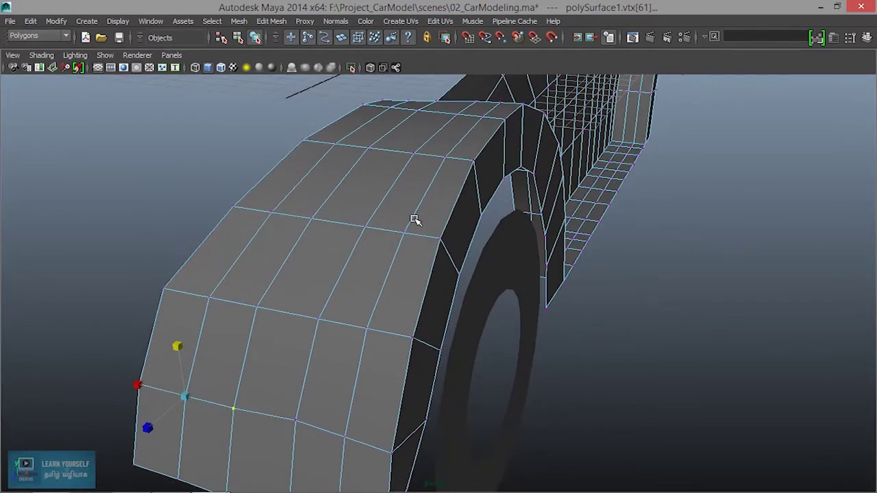
# Select the fender's top corner vertex and a vertex on top of the wheel arch
pyautogui.press('space')
pyautogui.press('space')
pyautogui.moveTo(452, 309)
pyautogui.keyDown('alt'); pyautogui.mouseDown(button='middle')
pyautogui.moveTo(358, 464)
pyautogui.moveTo(324, 490)
pyautogui.mouseUp(button='middle'); pyautogui.keyUp('alt')
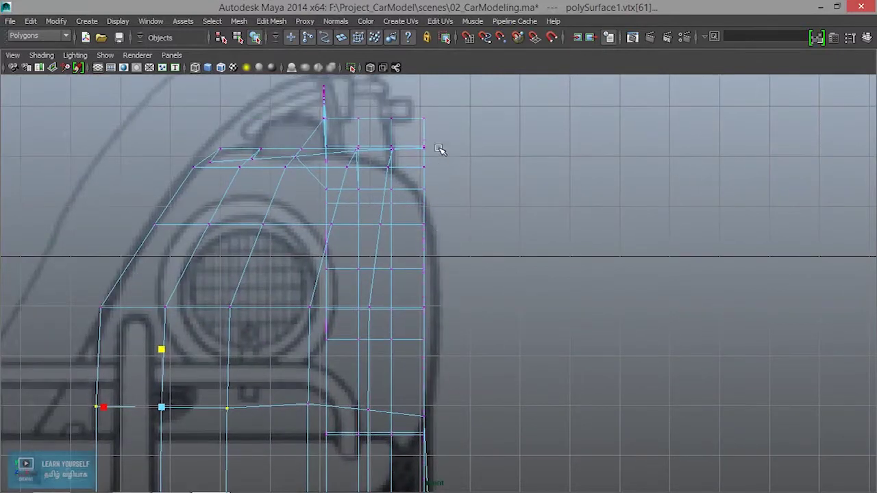
pyautogui.click(430, 119)
pyautogui.press('space')
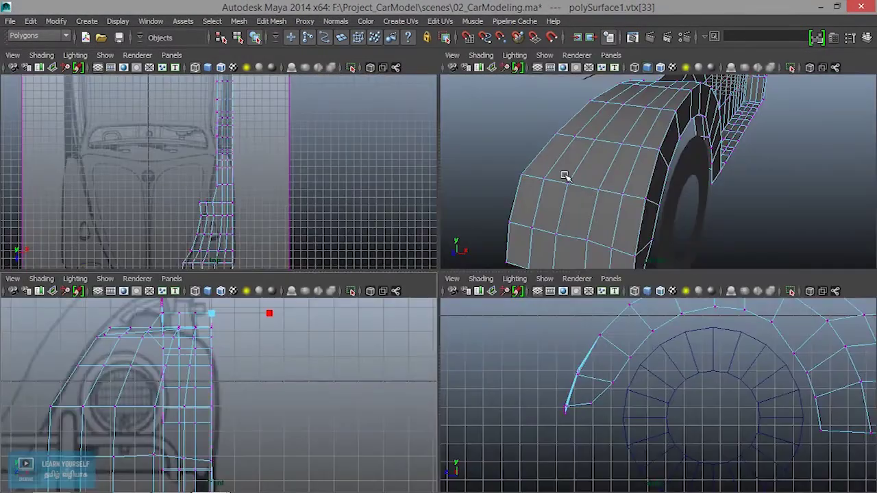
pyautogui.press('space')
pyautogui.scroll(-4, 577, 379)
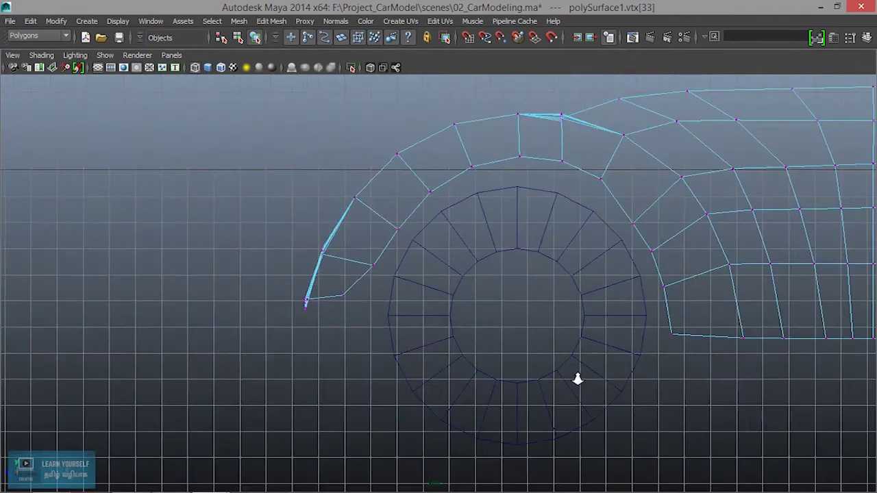
pyautogui.scroll(-3, 577, 378)
pyautogui.scroll(2, 578, 379)
pyautogui.scroll(-3, 577, 379)
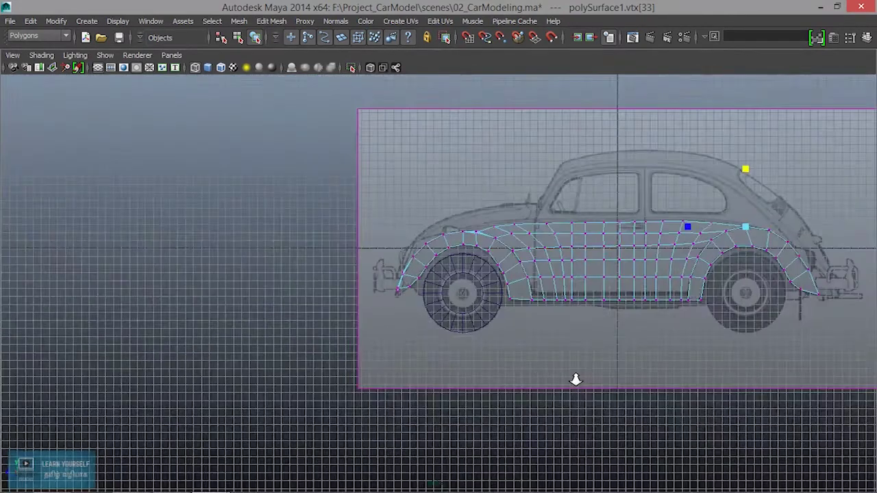
pyautogui.scroll(5, 575, 379)
pyautogui.scroll(2, 575, 379)
pyautogui.scroll(2, 477, 421)
pyautogui.click(422, 315)
pyautogui.press('space')
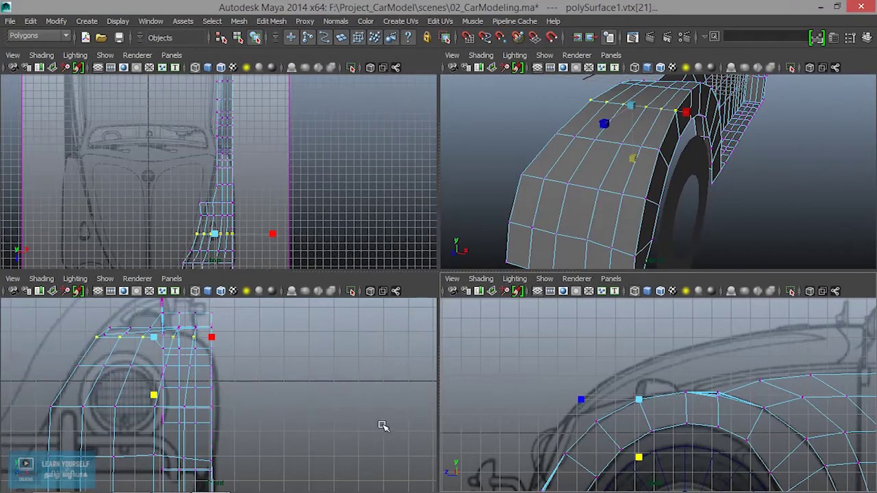
# Lower the outer top corner vertex slightly in the front view
pyautogui.scroll(2, 321, 446)
pyautogui.scroll(2, 325, 448)
pyautogui.scroll(1, 317, 438)
pyautogui.keyDown('alt'); pyautogui.moveTo(319, 439); pyautogui.dragTo(243, 427, button='middle'); pyautogui.keyUp('alt')
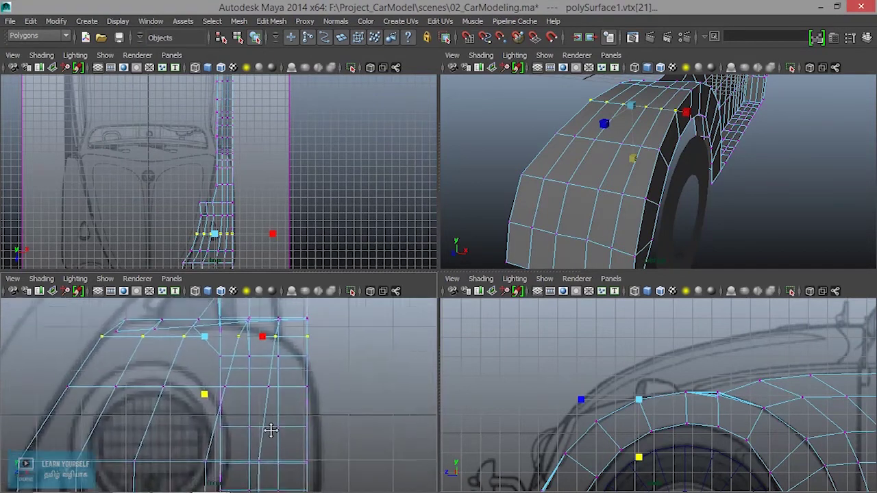
pyautogui.click(304, 343)
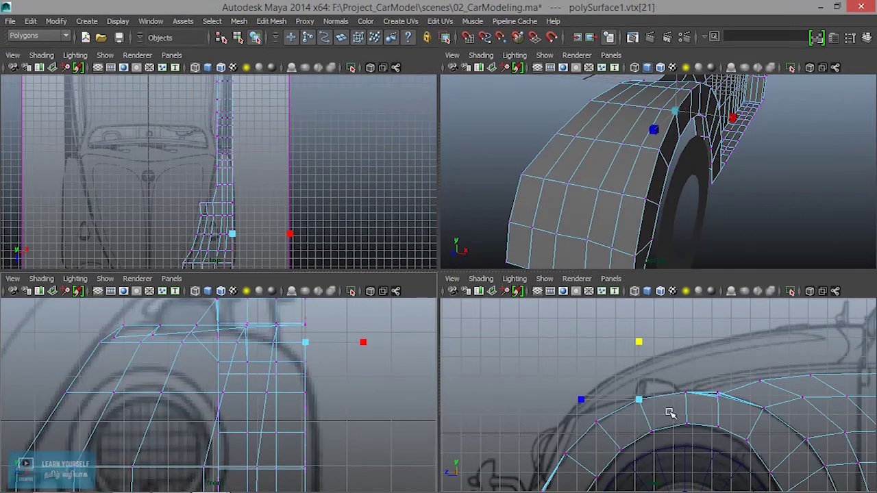
pyautogui.scroll(-2, 669, 412)
pyautogui.scroll(-3, 670, 415)
pyautogui.press('space')
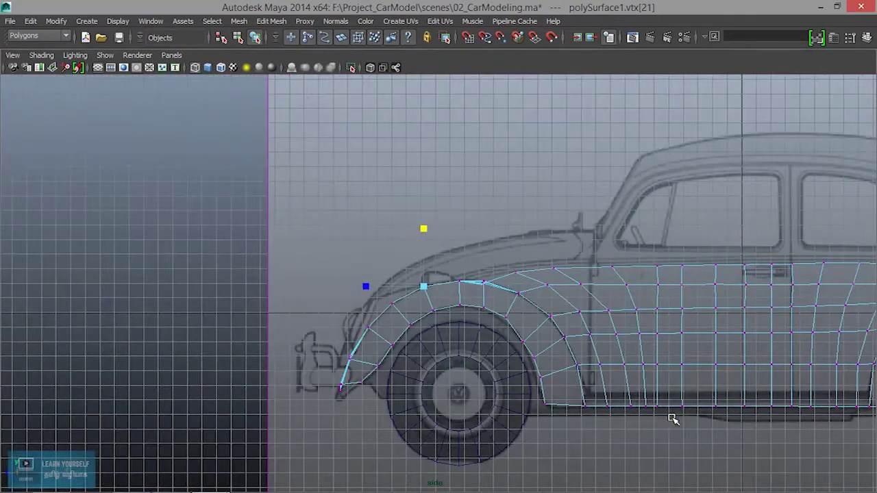
pyautogui.press('space')
pyautogui.scroll(5, 677, 416)
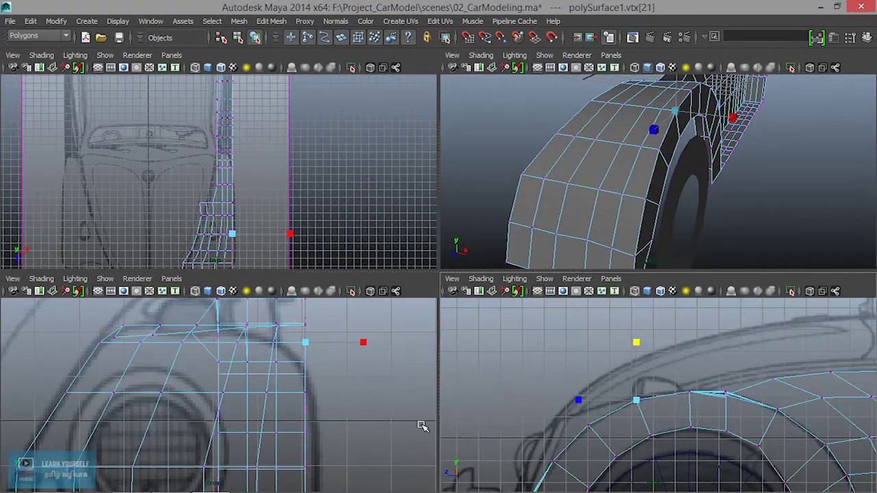
pyautogui.moveTo(305, 315); pyautogui.dragTo(308, 330)
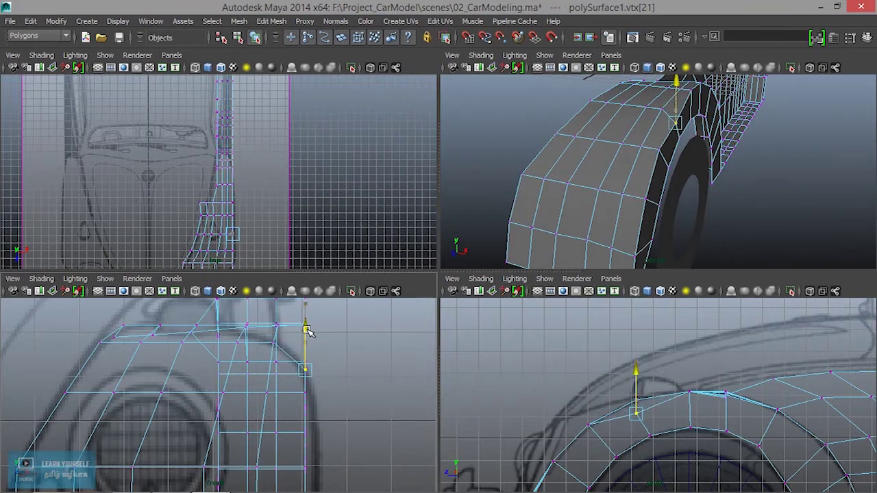
# Return to the full perspective view and orbit around the reshaped fender mesh
pyautogui.keyDown('alt'); pyautogui.moveTo(308, 411); pyautogui.dragTo(196, 409, button='middle'); pyautogui.keyUp('alt')
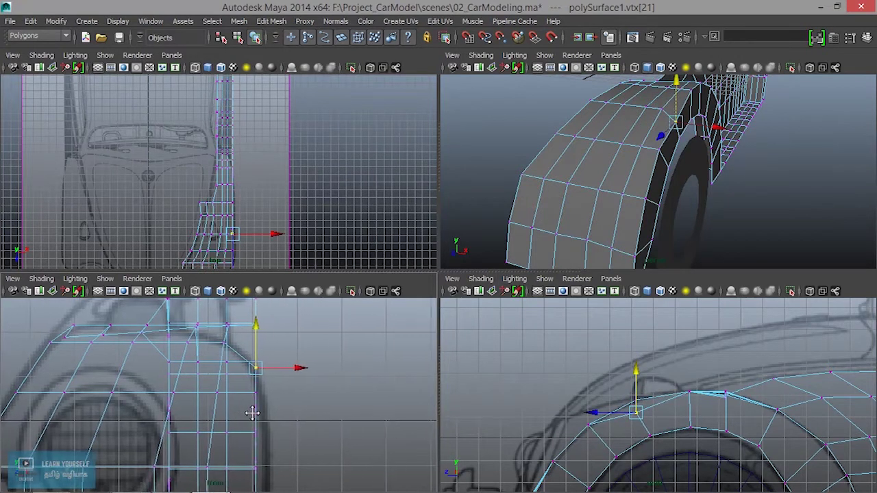
pyautogui.press('space')
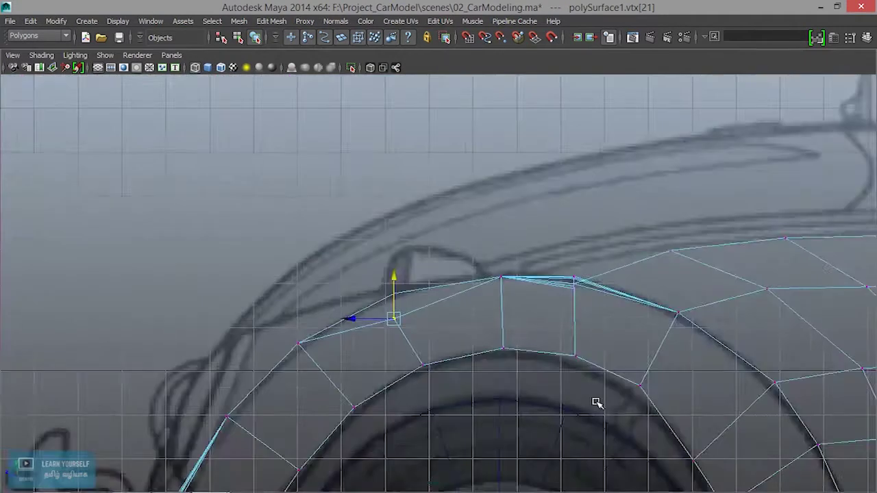
pyautogui.scroll(-3, 589, 404)
pyautogui.press('space')
pyautogui.press('space')
pyautogui.moveTo(544, 313)
pyautogui.keyDown('alt'); pyautogui.mouseDown()
pyautogui.moveTo(497, 392)
pyautogui.moveTo(465, 389)
pyautogui.moveTo(460, 418)
pyautogui.mouseUp(); pyautogui.keyUp('alt')
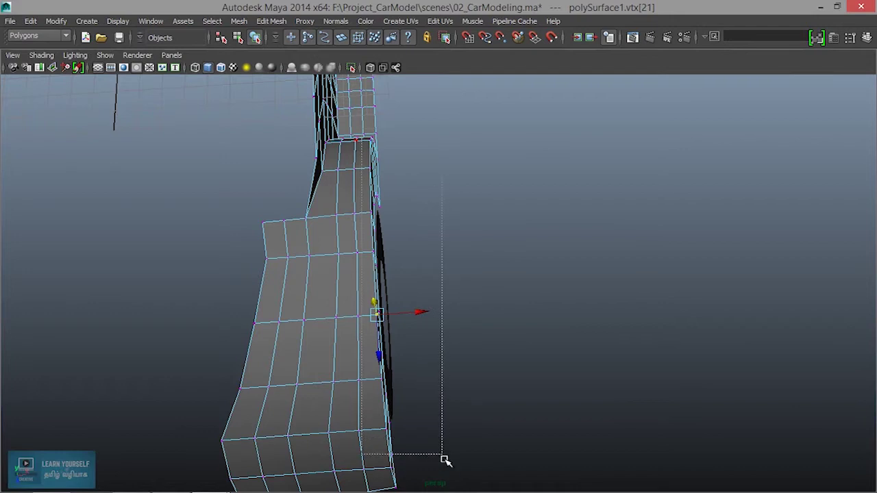
# Marquee-select the column of arch-edge vertices in wireframe and deselect the stray ones
pyautogui.moveTo(400, 308); pyautogui.dragTo(459, 482)
pyautogui.scroll(-3, 458, 424)
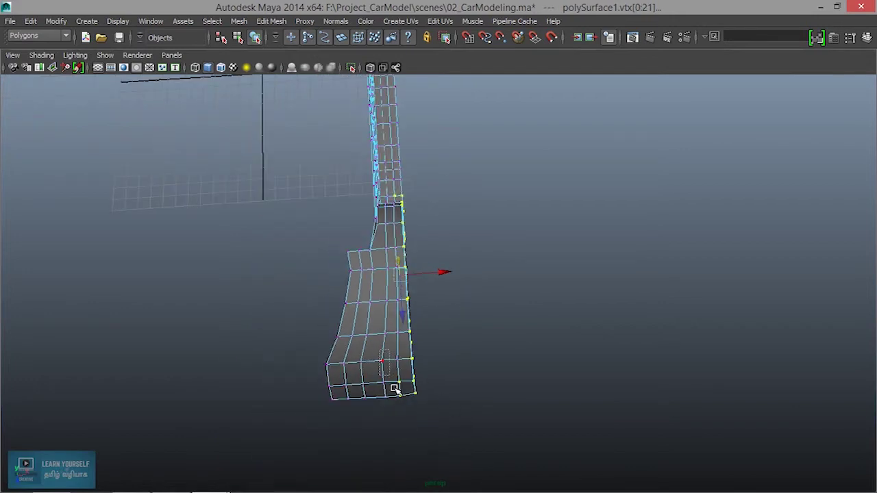
pyautogui.press('4')
pyautogui.moveTo(411, 391)
pyautogui.keyDown('alt'); pyautogui.mouseDown()
pyautogui.moveTo(432, 337)
pyautogui.moveTo(486, 326)
pyautogui.moveTo(420, 313)
pyautogui.mouseUp(); pyautogui.keyUp('alt')
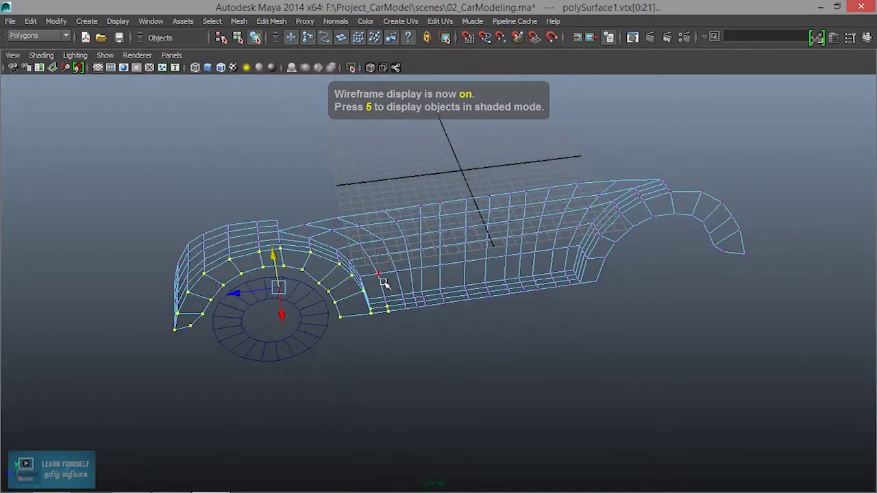
pyautogui.moveTo(227, 336)
pyautogui.keyDown('alt'); pyautogui.mouseDown()
pyautogui.moveTo(264, 310)
pyautogui.moveTo(563, 368)
pyautogui.moveTo(389, 331)
pyautogui.mouseUp(); pyautogui.keyUp('alt')
pyautogui.keyDown('ctrl'); pyautogui.click(388, 328); pyautogui.keyUp('ctrl')
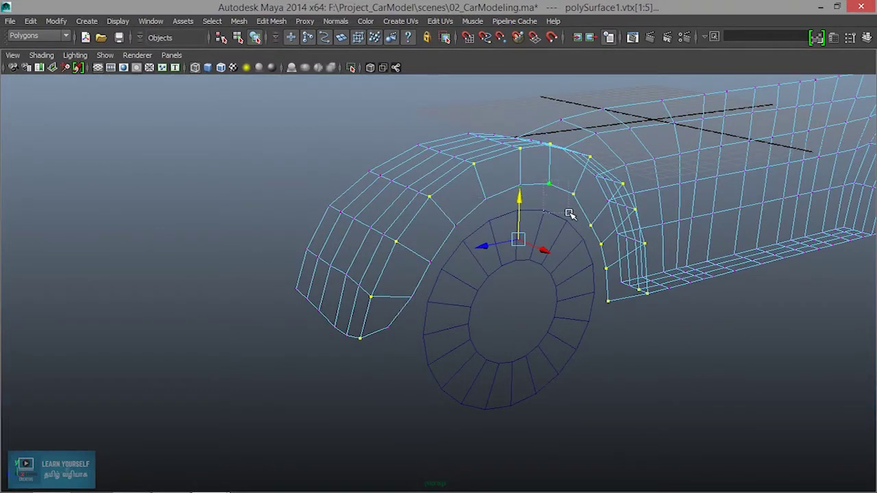
pyautogui.keyDown('ctrl'); pyautogui.click(594, 248); pyautogui.keyUp('ctrl')
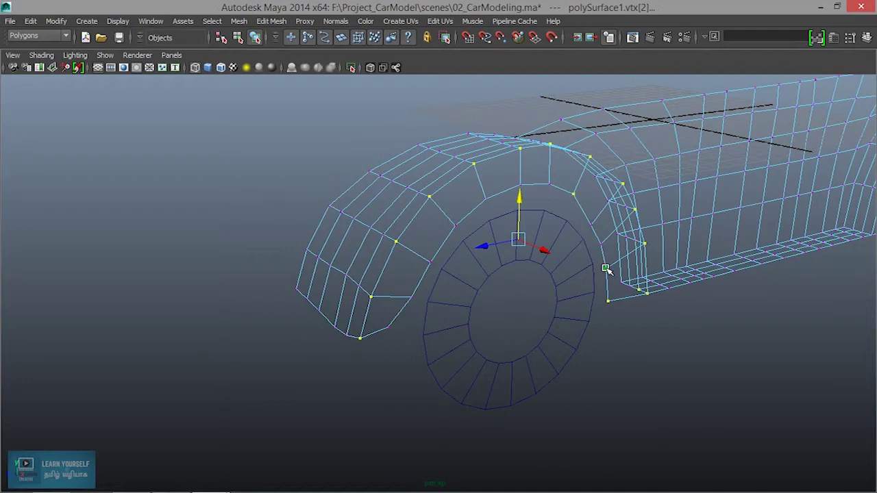
pyautogui.keyDown('alt'); pyautogui.moveTo(571, 365); pyautogui.dragTo(495, 358, button='right'); pyautogui.keyUp('alt')
pyautogui.moveTo(421, 358)
pyautogui.keyDown('alt'); pyautogui.mouseDown()
pyautogui.moveTo(343, 358)
pyautogui.moveTo(223, 331)
pyautogui.mouseUp(); pyautogui.keyUp('alt')
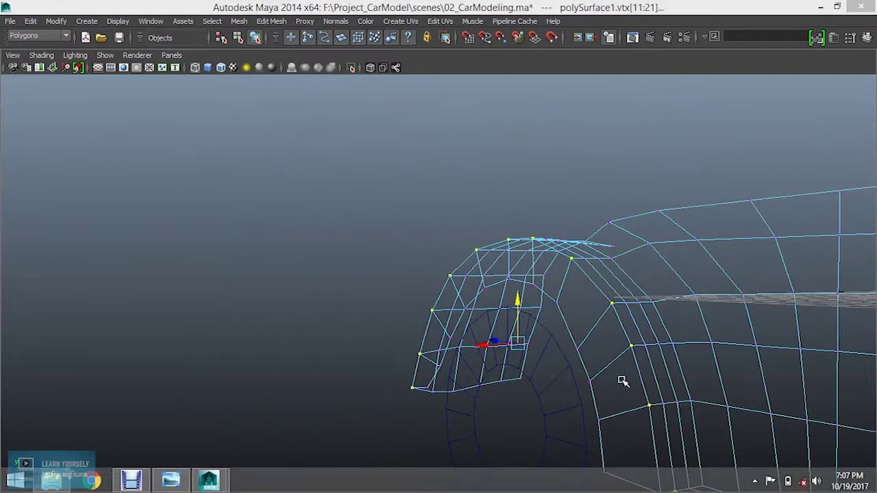
pyautogui.keyDown('alt'); pyautogui.moveTo(623, 381); pyautogui.dragTo(317, 238); pyautogui.keyUp('alt')
pyautogui.moveTo(303, 327)
pyautogui.keyDown('alt'); pyautogui.mouseDown()
pyautogui.moveTo(290, 313)
pyautogui.moveTo(496, 352)
pyautogui.mouseUp(); pyautogui.keyUp('alt')
pyautogui.keyDown('alt'); pyautogui.moveTo(496, 353); pyautogui.dragTo(374, 330, button='middle'); pyautogui.keyUp('alt')
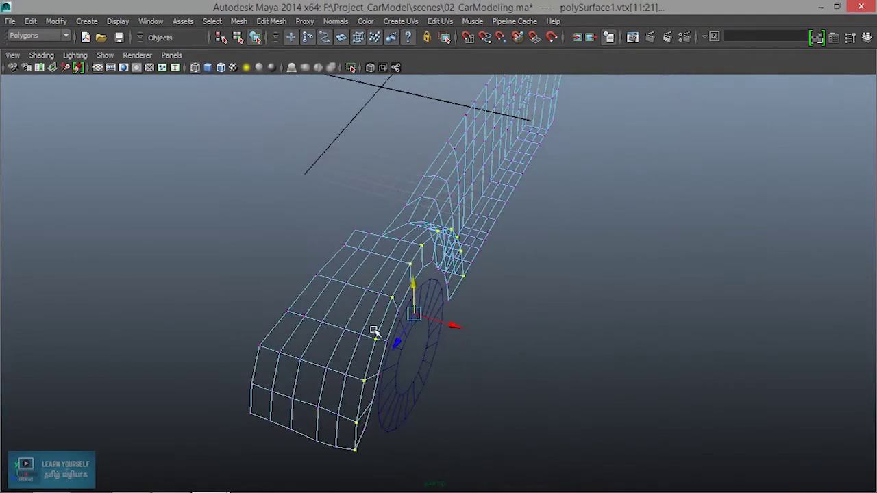
# In the front view, nudge the selected vertices into line with the blueprint's fender outline
pyautogui.press('r')
pyautogui.moveTo(395, 317)
pyautogui.keyDown('alt'); pyautogui.mouseDown()
pyautogui.moveTo(354, 281)
pyautogui.moveTo(396, 320)
pyautogui.mouseUp(); pyautogui.keyUp('alt')
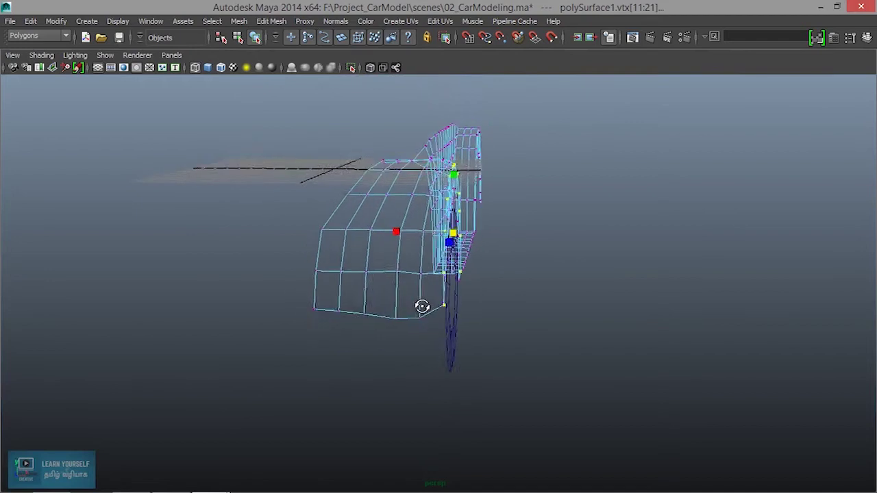
pyautogui.press('space')
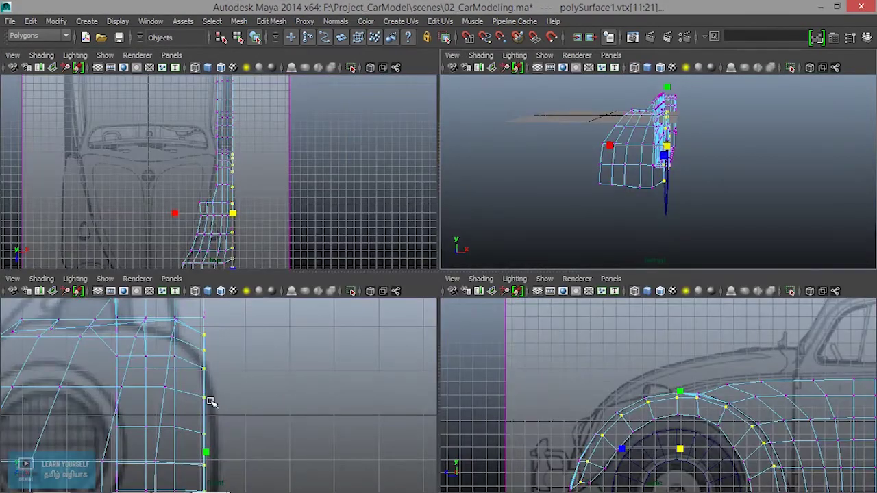
pyautogui.scroll(3, 289, 319)
pyautogui.keyDown('alt'); pyautogui.moveTo(290, 319); pyautogui.dragTo(283, 340, button='middle'); pyautogui.keyUp('alt')
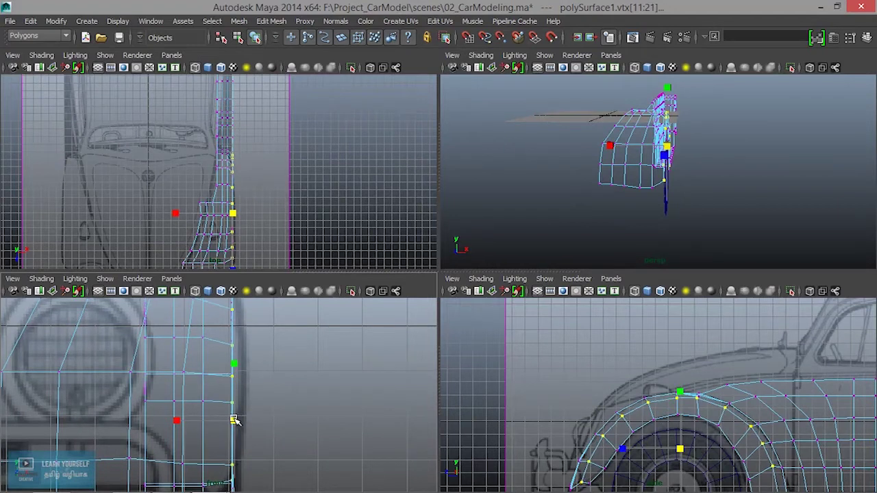
pyautogui.keyDown('alt'); pyautogui.moveTo(235, 419); pyautogui.dragTo(244, 489, button='middle'); pyautogui.keyUp('alt')
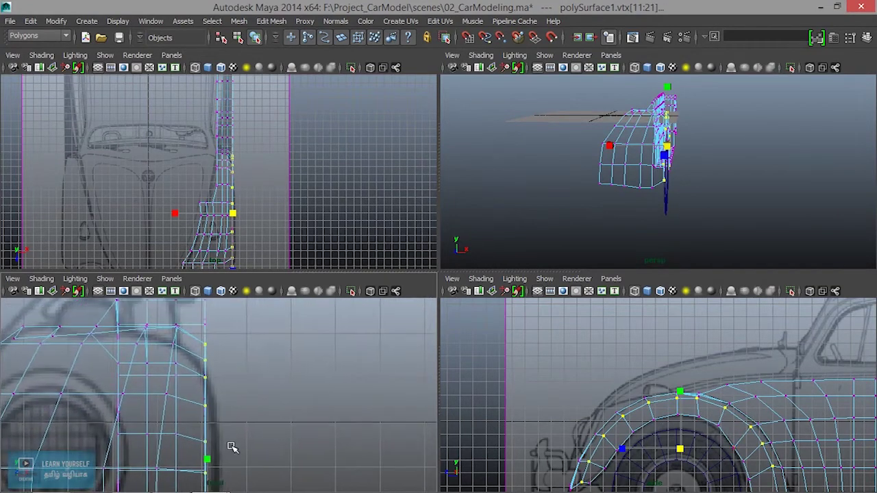
pyautogui.press('w')
pyautogui.scroll(-2, 213, 407)
pyautogui.scroll(-2, 212, 407)
pyautogui.moveTo(213, 392); pyautogui.dragTo(212, 394)
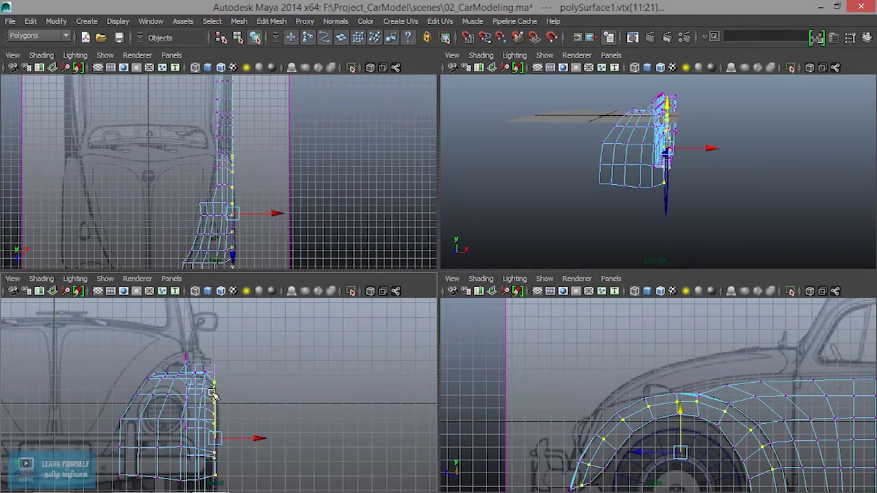
# Return to a shaded full-screen perspective view and orbit around the wheel arch
pyautogui.press('space')
pyautogui.scroll(5, 411, 225)
pyautogui.keyDown('alt'); pyautogui.moveTo(501, 306); pyautogui.dragTo(433, 296); pyautogui.keyUp('alt')
pyautogui.keyDown('alt'); pyautogui.moveTo(432, 295); pyautogui.dragTo(609, 385, button='middle'); pyautogui.keyUp('alt')
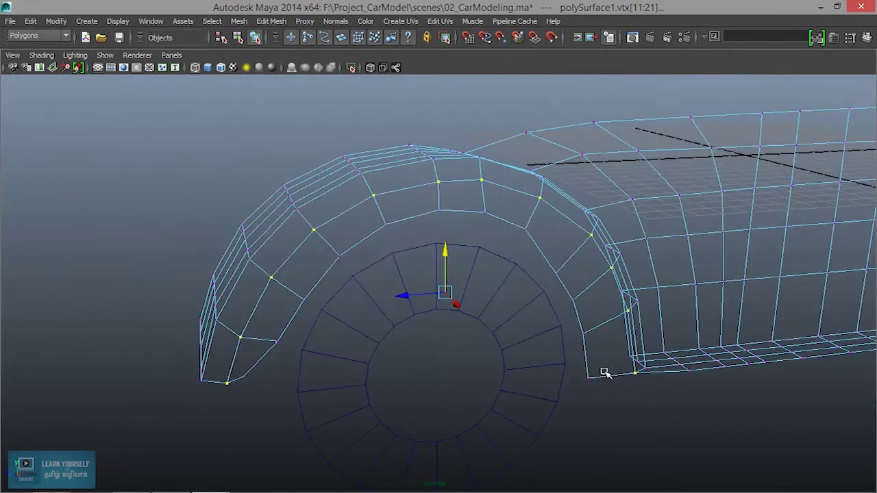
pyautogui.press('5')
pyautogui.scroll(-3, 606, 374)
pyautogui.moveTo(605, 374)
pyautogui.keyDown('alt'); pyautogui.mouseDown()
pyautogui.moveTo(601, 351)
pyautogui.moveTo(612, 305)
pyautogui.mouseUp(); pyautogui.keyUp('alt')
pyautogui.moveTo(511, 244)
pyautogui.keyDown('alt'); pyautogui.mouseDown()
pyautogui.moveTo(288, 258)
pyautogui.moveTo(323, 261)
pyautogui.moveTo(442, 342)
pyautogui.mouseUp(); pyautogui.keyUp('alt')
pyautogui.moveTo(415, 337); pyautogui.dragTo(416, 153, button='right')
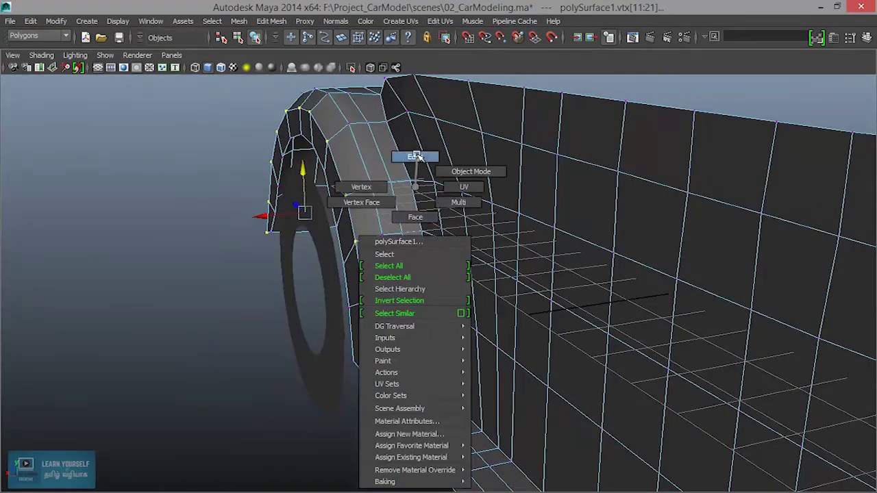
# Select the edge loop around the wheel arch and scale it up to enlarge the arch
pyautogui.click(414, 364)
pyautogui.moveTo(393, 379)
pyautogui.keyDown('alt'); pyautogui.mouseDown()
pyautogui.moveTo(583, 394)
pyautogui.moveTo(498, 413)
pyautogui.mouseUp(); pyautogui.keyUp('alt')
pyautogui.moveTo(443, 422)
pyautogui.keyDown('alt'); pyautogui.mouseDown()
pyautogui.moveTo(500, 407)
pyautogui.moveTo(459, 408)
pyautogui.mouseUp(); pyautogui.keyUp('alt')
pyautogui.keyDown('alt'); pyautogui.moveTo(583, 387); pyautogui.dragTo(470, 424); pyautogui.keyUp('alt')
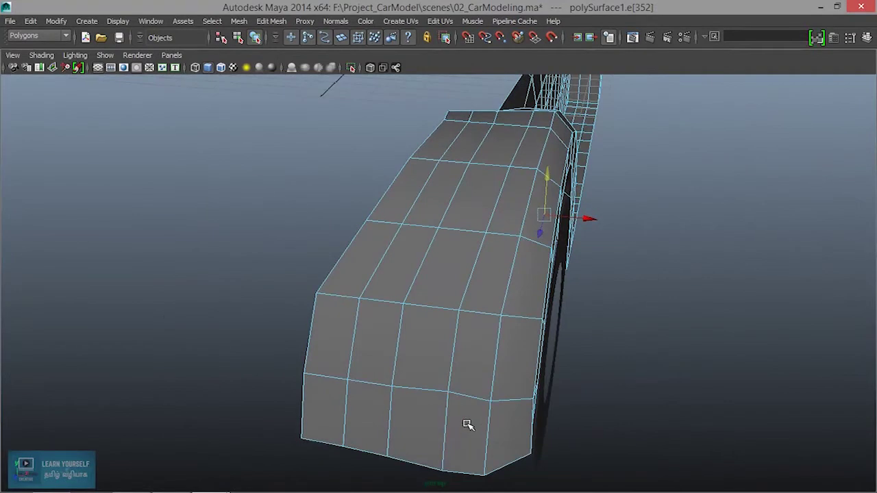
pyautogui.click(446, 431)
pyautogui.keyDown('alt'); pyautogui.moveTo(601, 372); pyautogui.dragTo(541, 342); pyautogui.keyUp('alt')
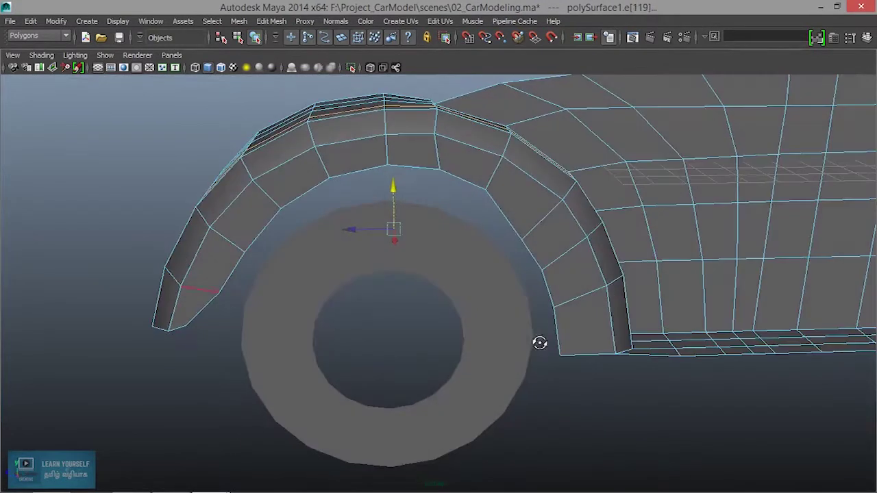
pyautogui.keyDown('alt'); pyautogui.moveTo(540, 343); pyautogui.dragTo(638, 428, button='right'); pyautogui.keyUp('alt')
pyautogui.press('r')
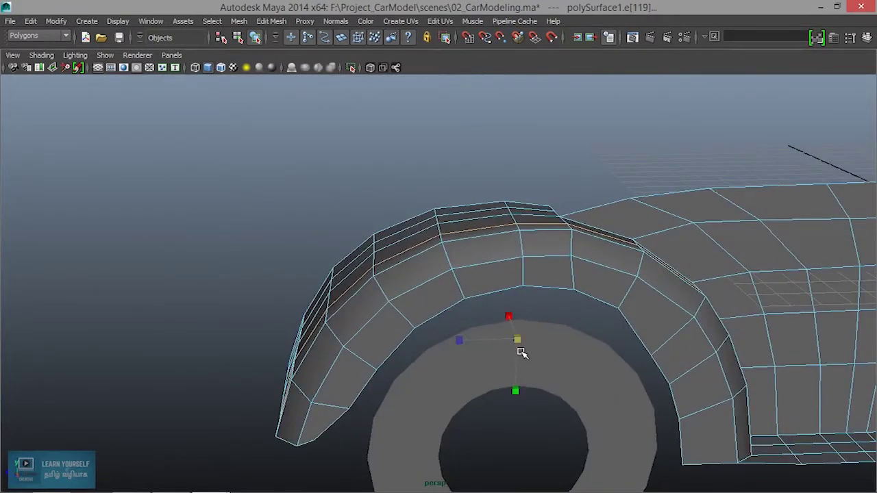
pyautogui.moveTo(519, 340)
pyautogui.mouseDown()
pyautogui.moveTo(530, 344)
pyautogui.moveTo(495, 324)
pyautogui.moveTo(624, 331)
pyautogui.moveTo(542, 354)
pyautogui.moveTo(472, 333)
pyautogui.moveTo(561, 319)
pyautogui.moveTo(591, 297)
pyautogui.moveTo(488, 277)
pyautogui.mouseUp()
# Undo back to the full edge loop selection and slide it sideways along X
pyautogui.hotkey('ctrl', 'z')
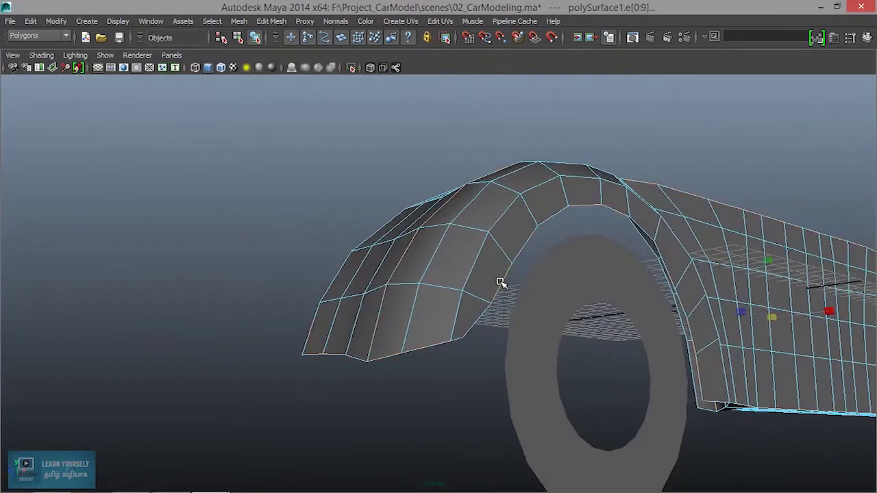
pyautogui.click(472, 324)
pyautogui.keyDown('alt'); pyautogui.moveTo(614, 372); pyautogui.dragTo(651, 389); pyautogui.keyUp('alt')
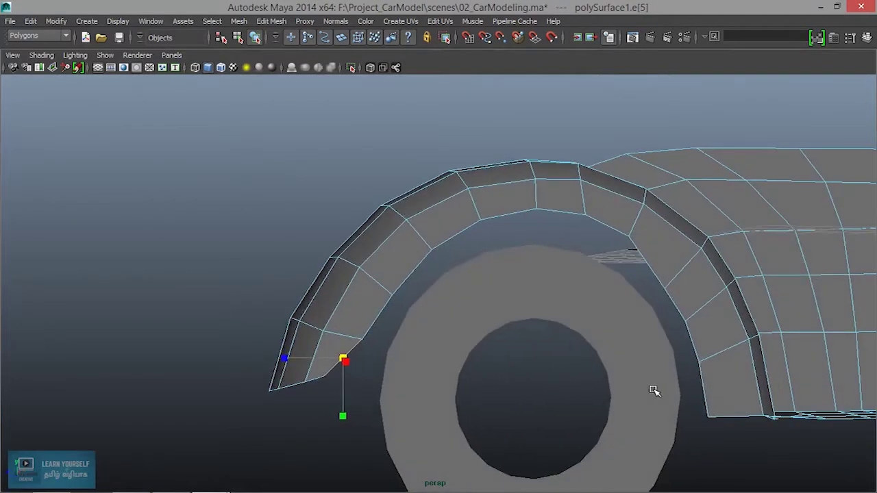
pyautogui.hotkey('ctrl', 'z')
pyautogui.keyDown('alt'); pyautogui.moveTo(630, 447); pyautogui.dragTo(669, 442); pyautogui.keyUp('alt')
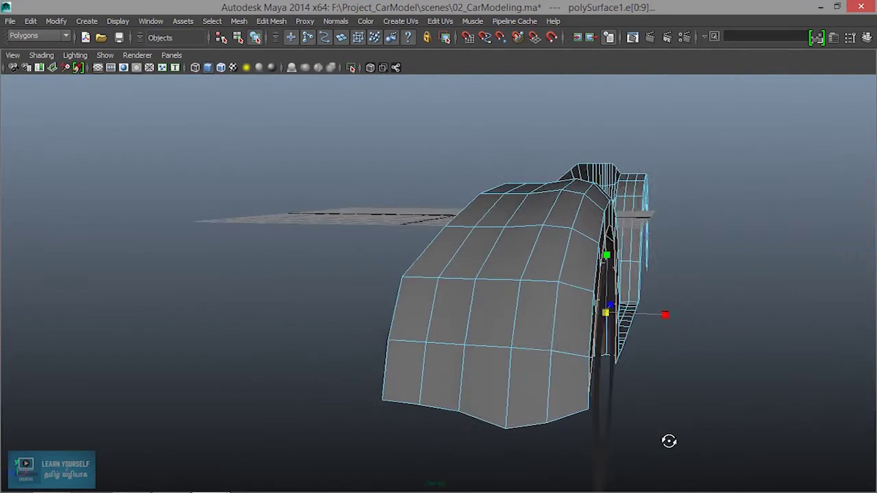
pyautogui.moveTo(649, 314); pyautogui.dragTo(657, 315)
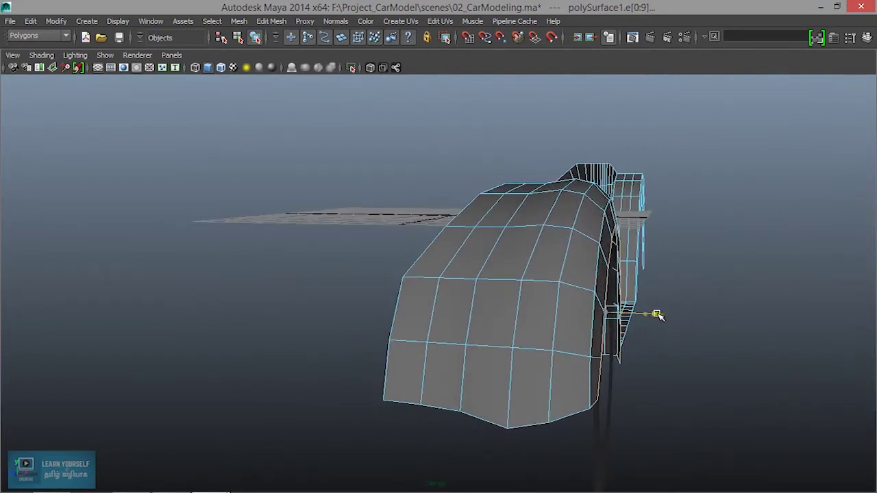
# Orbit around the fender panel to inspect the reshaped arch flange
pyautogui.moveTo(659, 309)
pyautogui.keyDown('alt'); pyautogui.mouseDown()
pyautogui.moveTo(613, 368)
pyautogui.moveTo(679, 364)
pyautogui.moveTo(569, 380)
pyautogui.mouseUp(); pyautogui.keyUp('alt')
pyautogui.scroll(3, 556, 328)
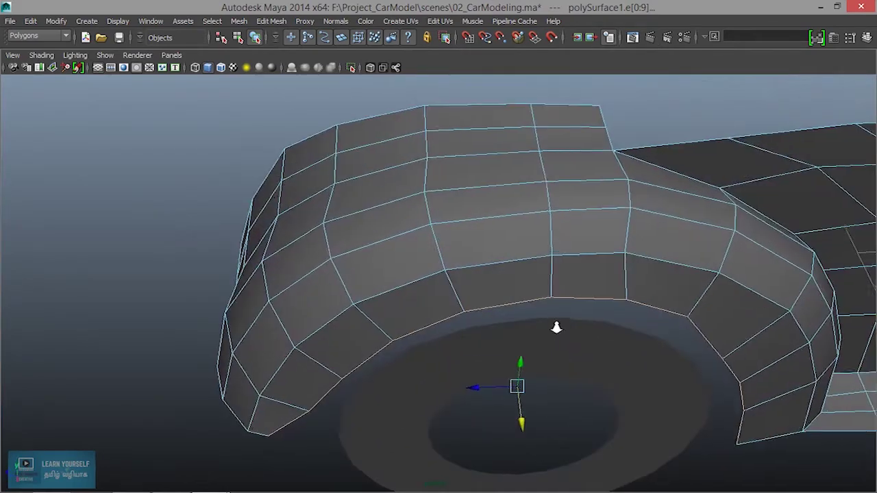
pyautogui.scroll(-3, 557, 332)
pyautogui.moveTo(560, 336)
pyautogui.keyDown('alt'); pyautogui.mouseDown()
pyautogui.moveTo(646, 339)
pyautogui.moveTo(356, 278)
pyautogui.mouseUp(); pyautogui.keyUp('alt')
pyautogui.scroll(-3, 411, 318)
pyautogui.moveTo(411, 318)
pyautogui.keyDown('alt'); pyautogui.mouseDown()
pyautogui.moveTo(552, 325)
pyautogui.moveTo(465, 319)
pyautogui.mouseUp(); pyautogui.keyUp('alt')
pyautogui.scroll(2, 560, 366)
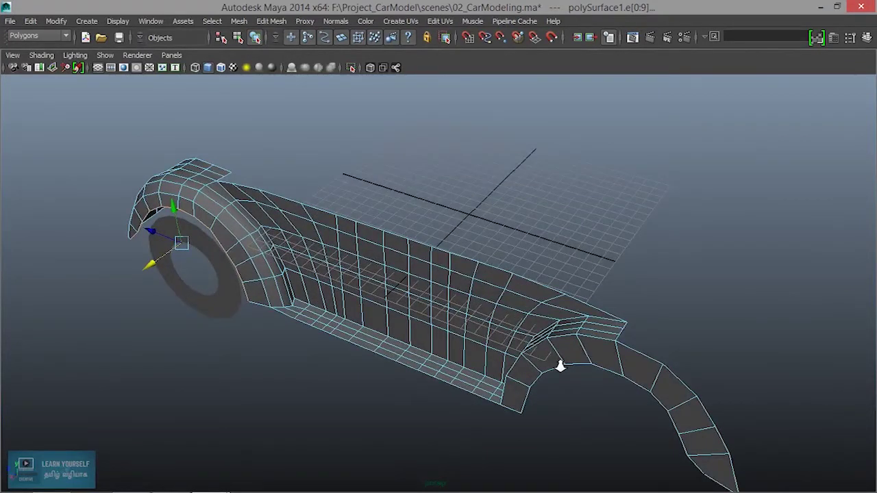
pyautogui.scroll(3, 560, 366)
pyautogui.moveTo(572, 366)
pyautogui.keyDown('alt'); pyautogui.mouseDown()
pyautogui.moveTo(454, 264)
pyautogui.moveTo(421, 278)
pyautogui.moveTo(676, 276)
pyautogui.moveTo(436, 345)
pyautogui.mouseUp(); pyautogui.keyUp('alt')
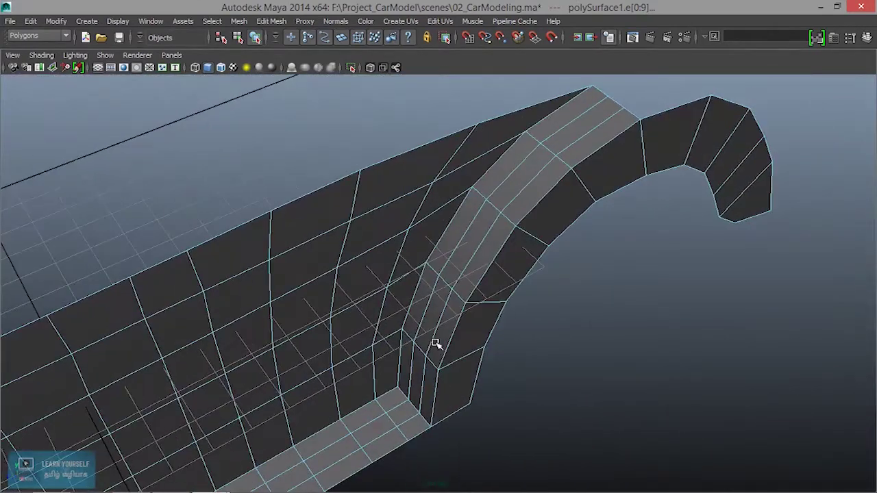
pyautogui.moveTo(440, 388); pyautogui.dragTo(372, 185, button='right')
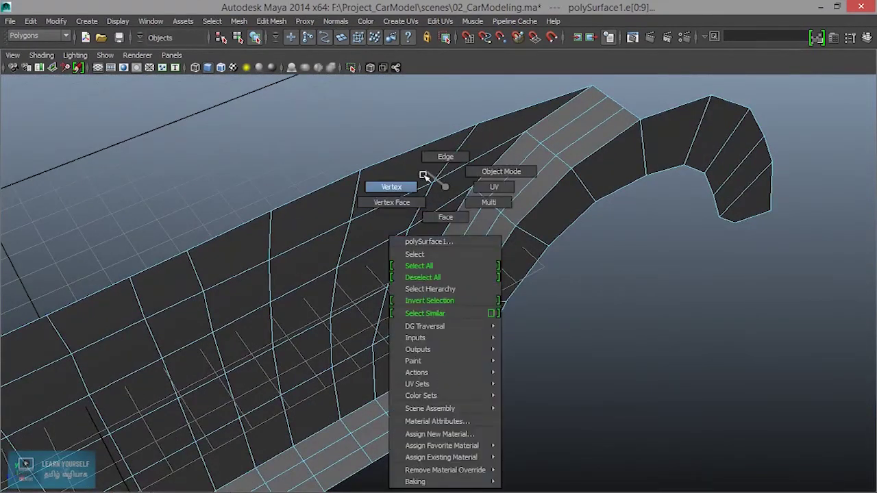
# Marquee-select the vertices along the panel's right edge and move them slightly outward along X
pyautogui.moveTo(436, 418)
pyautogui.keyDown('alt'); pyautogui.mouseDown()
pyautogui.moveTo(493, 399)
pyautogui.moveTo(511, 429)
pyautogui.mouseUp(); pyautogui.keyUp('alt')
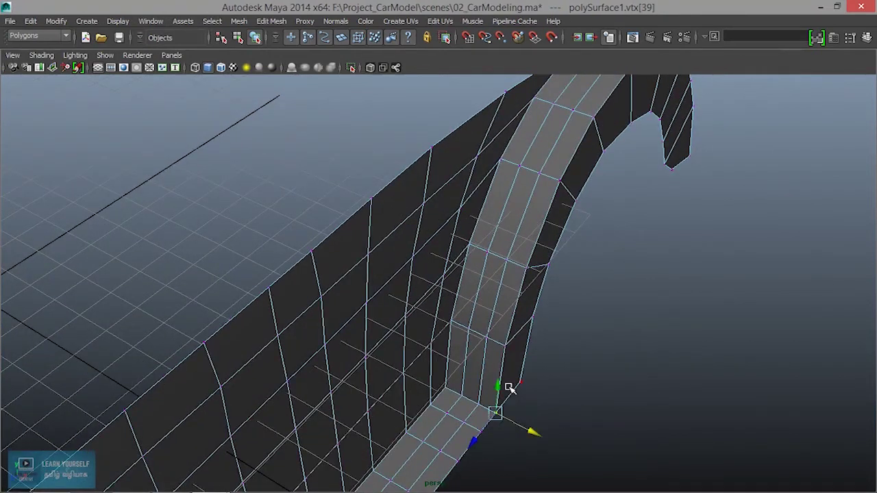
pyautogui.keyDown('shift'); pyautogui.moveTo(510, 352); pyautogui.dragTo(522, 357); pyautogui.keyUp('shift')
pyautogui.keyDown('alt'); pyautogui.moveTo(535, 323); pyautogui.dragTo(572, 326); pyautogui.keyUp('alt')
pyautogui.moveTo(531, 114); pyautogui.dragTo(575, 349)
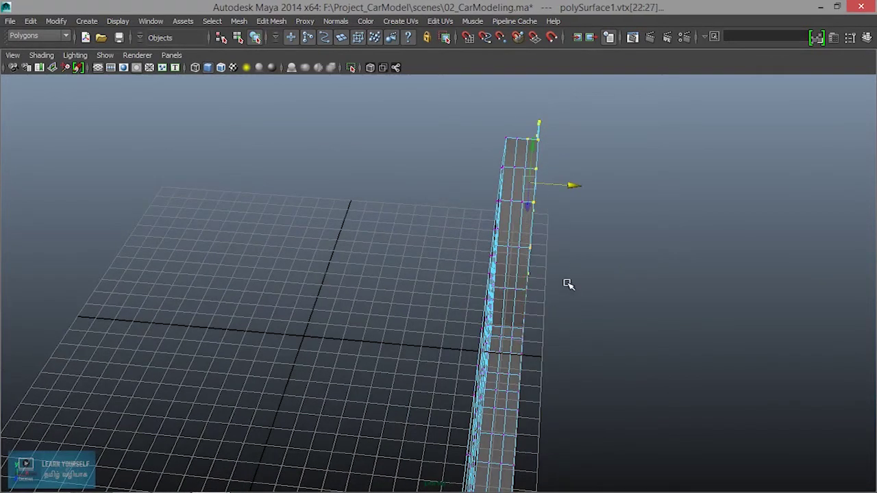
pyautogui.moveTo(525, 186); pyautogui.dragTo(530, 186)
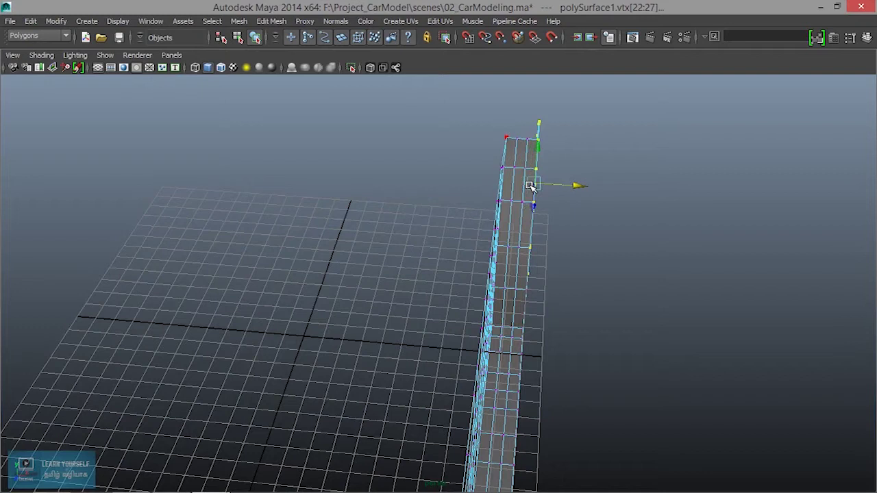
pyautogui.press('4')
pyautogui.moveTo(562, 272)
pyautogui.keyDown('alt'); pyautogui.mouseDown()
pyautogui.moveTo(444, 254)
pyautogui.moveTo(406, 265)
pyautogui.mouseUp(); pyautogui.keyUp('alt')
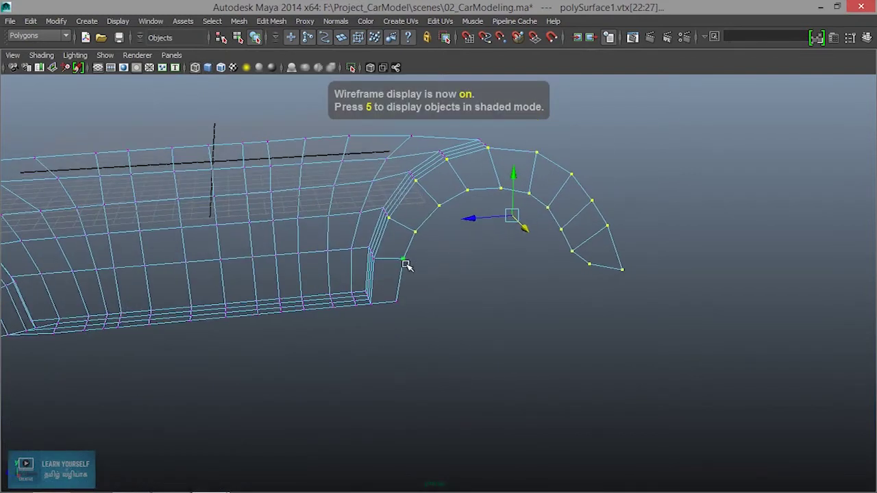
# Select the arch-tip and lower wheel-arch vertices and lower them slightly
pyautogui.click(439, 205)
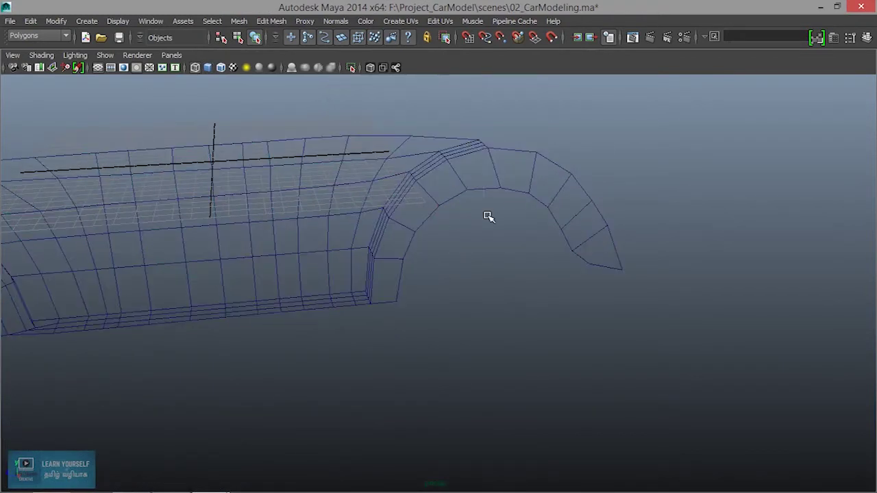
pyautogui.hotkey('ctrl', 'z')
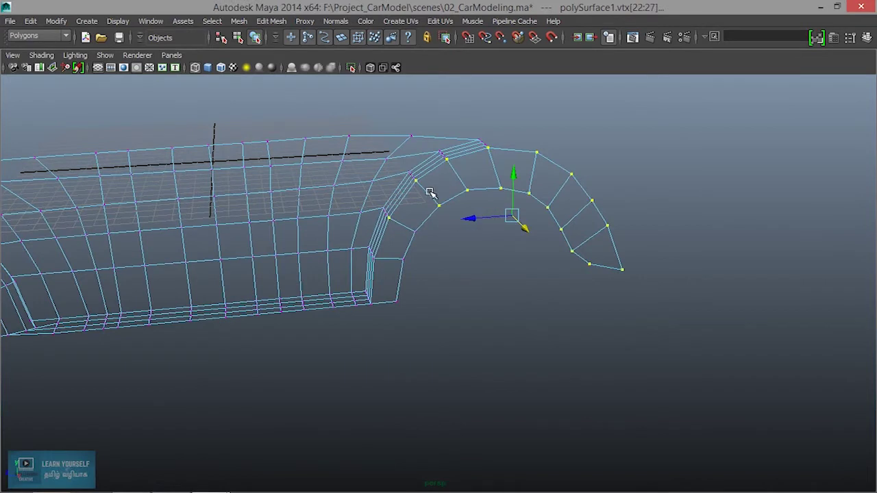
pyautogui.click(465, 179)
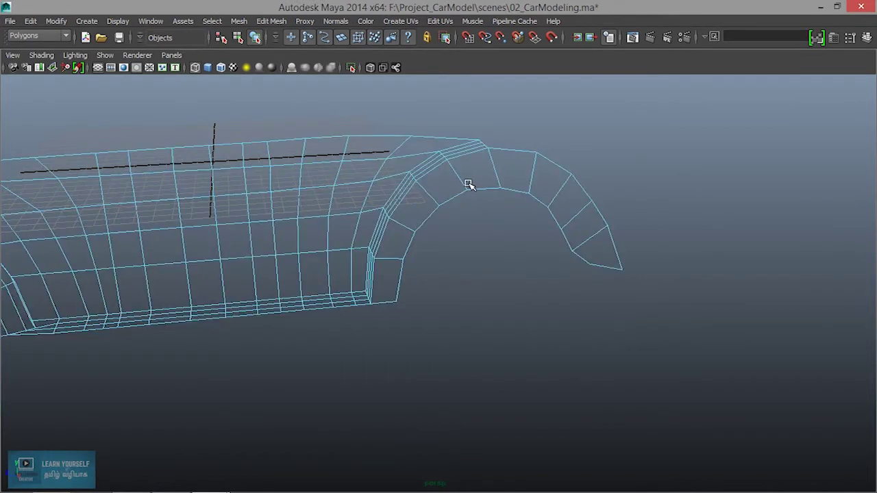
pyautogui.hotkey('ctrl', 'z')
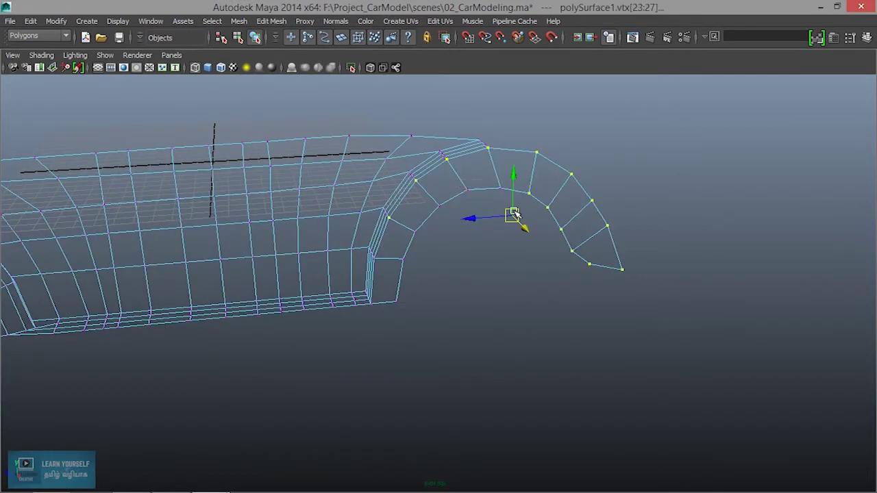
pyautogui.moveTo(524, 188); pyautogui.dragTo(550, 230)
pyautogui.moveTo(581, 269); pyautogui.dragTo(584, 268)
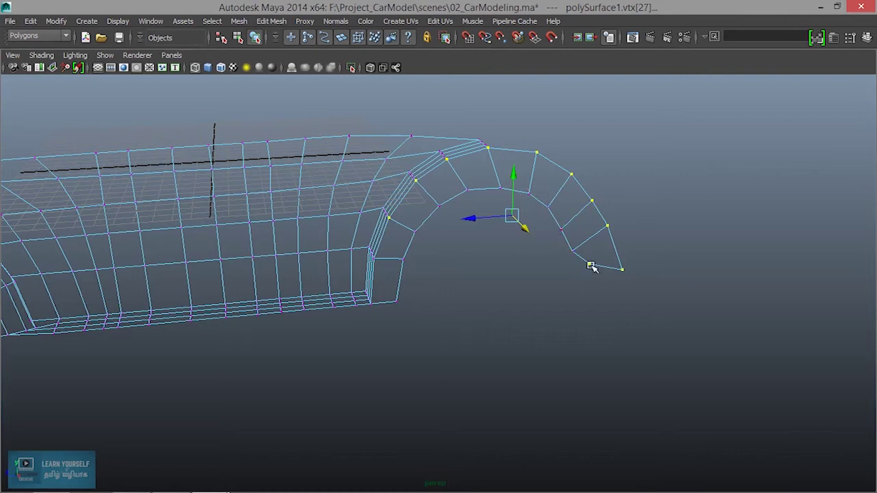
pyautogui.moveTo(472, 320)
pyautogui.keyDown('alt'); pyautogui.mouseDown()
pyautogui.moveTo(538, 309)
pyautogui.moveTo(577, 338)
pyautogui.moveTo(560, 372)
pyautogui.mouseUp(); pyautogui.keyUp('alt')
pyautogui.keyDown('shift'); pyautogui.click(463, 292); pyautogui.keyUp('shift')
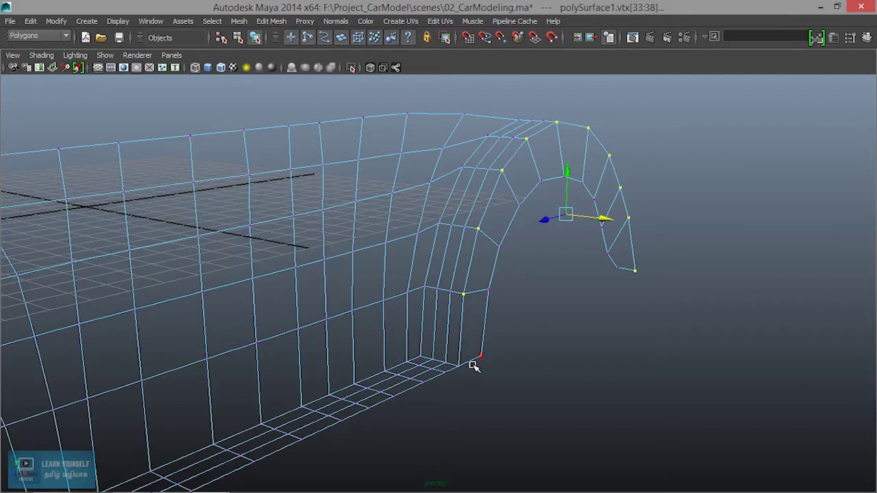
pyautogui.moveTo(578, 323)
pyautogui.keyDown('alt'); pyautogui.mouseDown()
pyautogui.moveTo(562, 376)
pyautogui.moveTo(531, 370)
pyautogui.mouseUp(); pyautogui.keyUp('alt')
pyautogui.moveTo(476, 296); pyautogui.dragTo(477, 296)
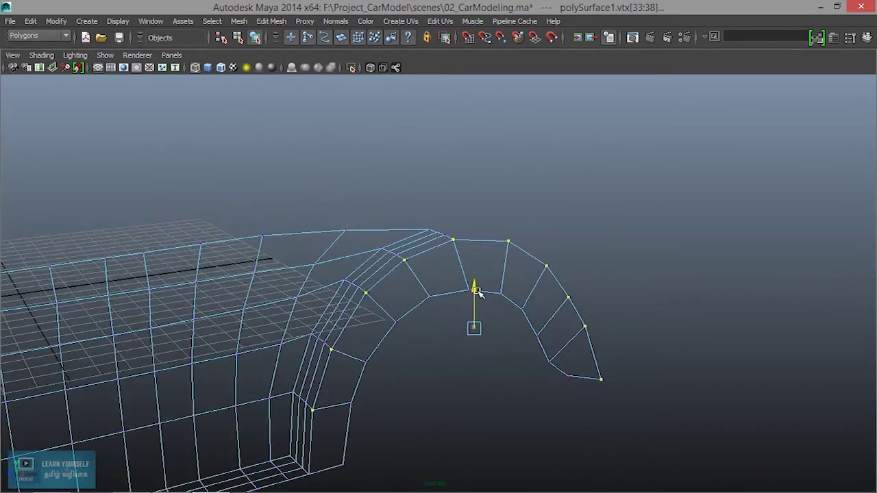
# With the Scale tool active, select the full run of vertices around the wheel arch
pyautogui.press('r')
pyautogui.moveTo(489, 359)
pyautogui.keyDown('alt'); pyautogui.mouseDown()
pyautogui.moveTo(517, 364)
pyautogui.moveTo(501, 333)
pyautogui.moveTo(516, 356)
pyautogui.moveTo(620, 356)
pyautogui.moveTo(564, 359)
pyautogui.moveTo(560, 335)
pyautogui.moveTo(480, 348)
pyautogui.moveTo(411, 293)
pyautogui.mouseUp(); pyautogui.keyUp('alt')
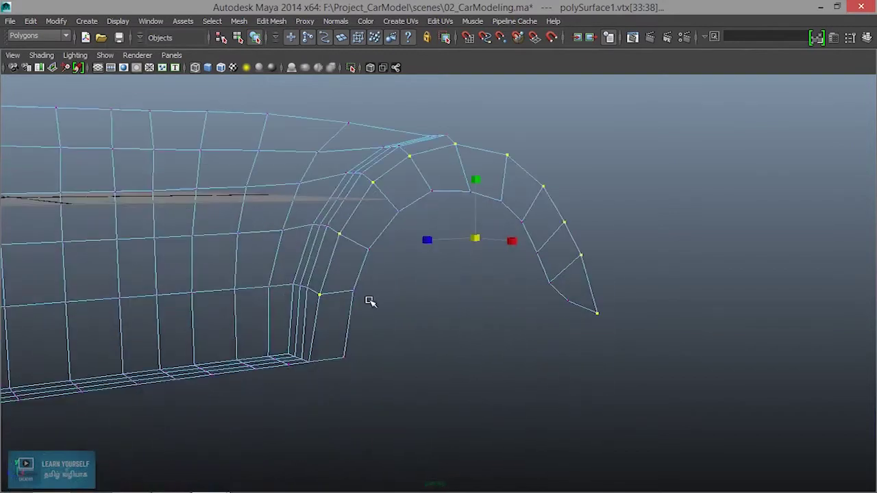
pyautogui.click(377, 343)
pyautogui.keyDown('shift'); pyautogui.click(381, 344); pyautogui.keyUp('shift')
pyautogui.keyDown('shift'); pyautogui.click(367, 248); pyautogui.keyUp('shift')
pyautogui.keyDown('shift'); pyautogui.click(398, 212); pyautogui.keyUp('shift')
pyautogui.keyDown('shift'); pyautogui.click(431, 191); pyautogui.keyUp('shift')
pyautogui.moveTo(477, 183)
pyautogui.keyDown('shift'); pyautogui.mouseDown()
pyautogui.moveTo(546, 310)
pyautogui.moveTo(566, 294)
pyautogui.mouseUp(); pyautogui.keyUp('shift')
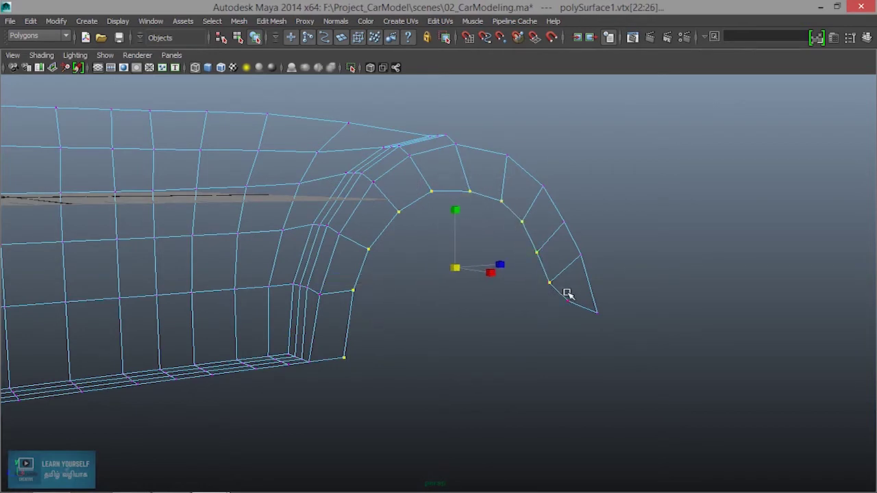
pyautogui.keyDown('alt'); pyautogui.moveTo(527, 345); pyautogui.dragTo(566, 358); pyautogui.keyUp('alt')
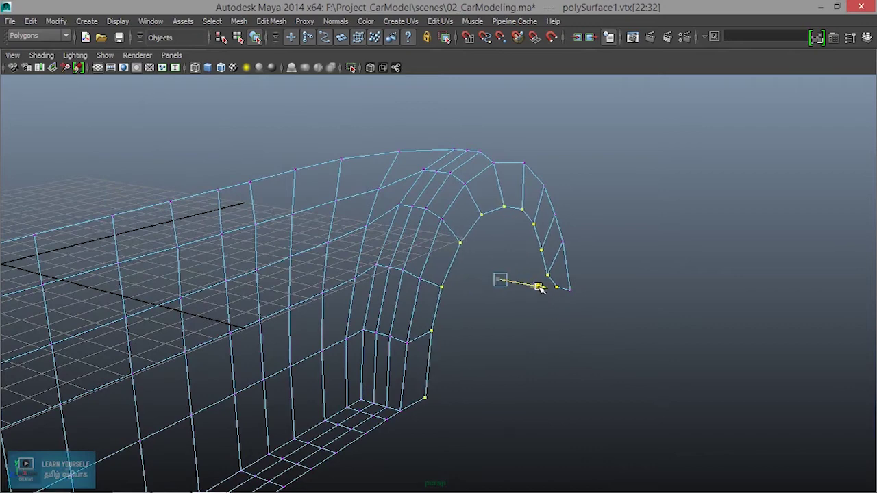
# Frame the car's wheel arch in the side orthographic view of the four-view layout
pyautogui.press('space')
pyautogui.press('space')
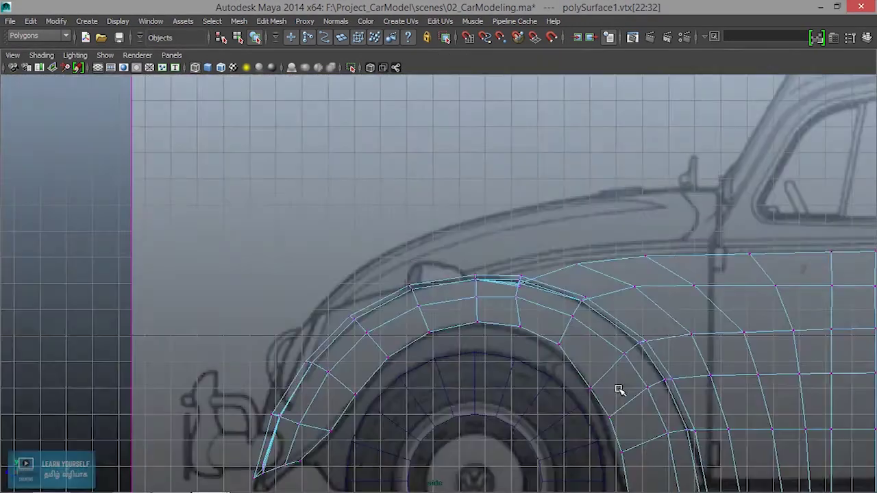
pyautogui.scroll(-3, 618, 390)
pyautogui.keyDown('alt'); pyautogui.moveTo(619, 400); pyautogui.dragTo(358, 405, button='middle'); pyautogui.keyUp('alt')
pyautogui.scroll(2, 480, 404)
pyautogui.keyDown('alt'); pyautogui.moveTo(580, 401); pyautogui.dragTo(474, 391, button='middle'); pyautogui.keyUp('alt')
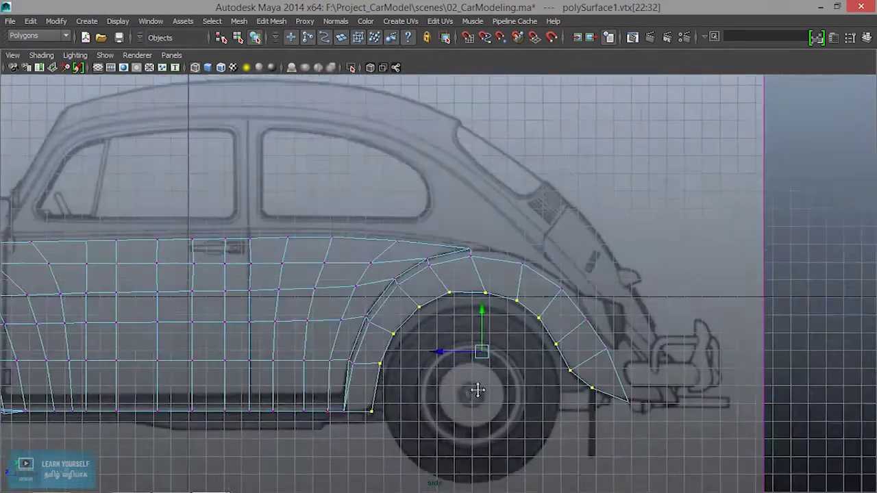
pyautogui.scroll(2, 466, 389)
pyautogui.scroll(-3, 449, 392)
pyautogui.scroll(-2, 446, 391)
pyautogui.scroll(3, 447, 392)
pyautogui.scroll(1, 446, 394)
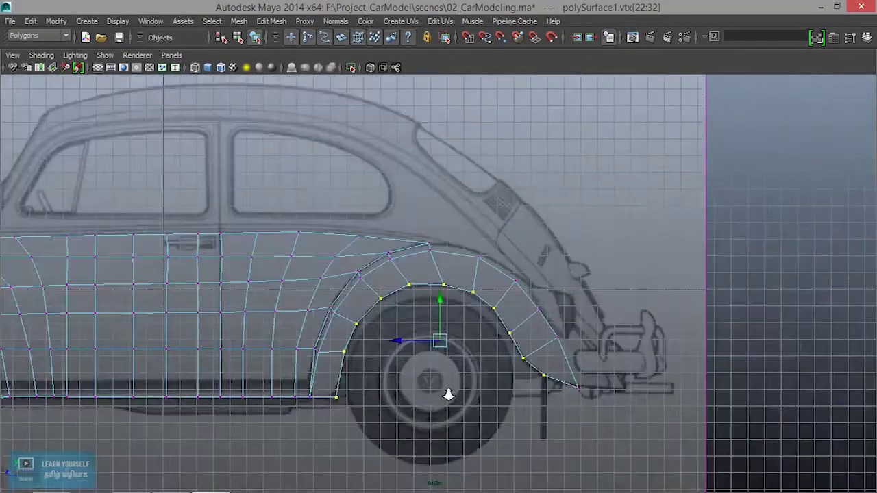
pyautogui.scroll(2, 447, 394)
pyautogui.press('space')
pyautogui.press('space')
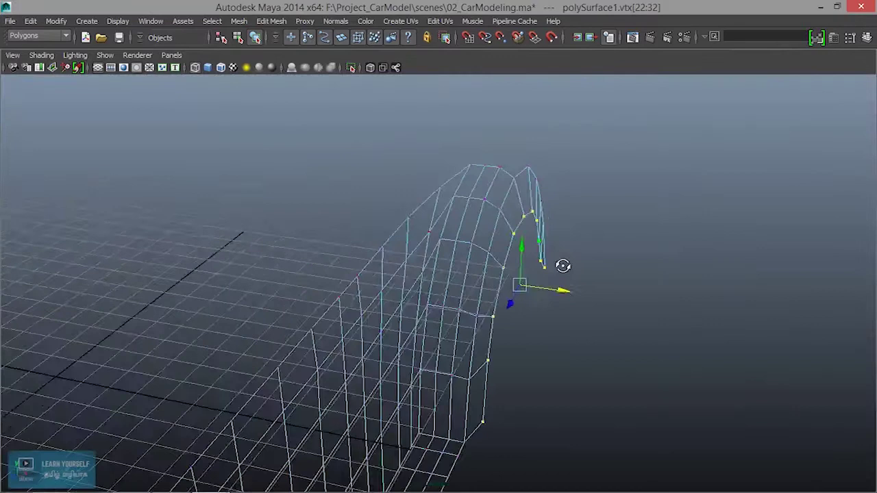
# Shift the outer vertex column sideways to line up with the front blueprint's fender outline
pyautogui.keyDown('alt'); pyautogui.moveTo(558, 286); pyautogui.dragTo(517, 354); pyautogui.keyUp('alt')
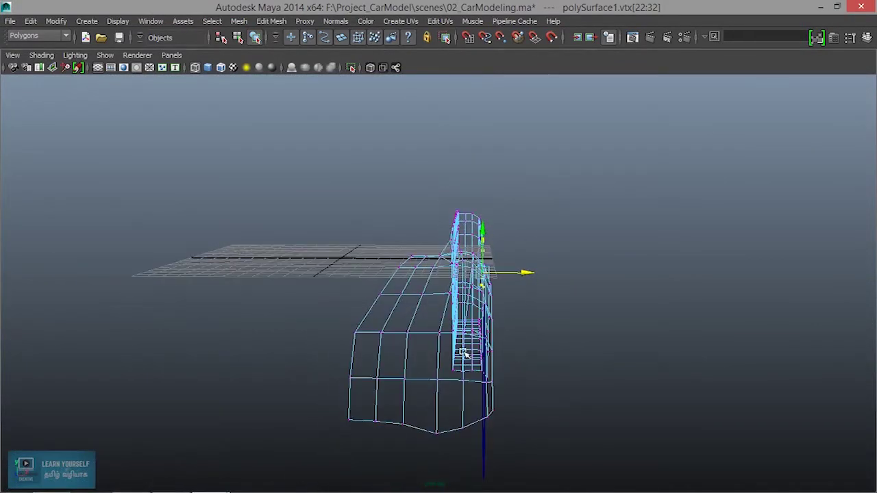
pyautogui.press('space')
pyautogui.press('space')
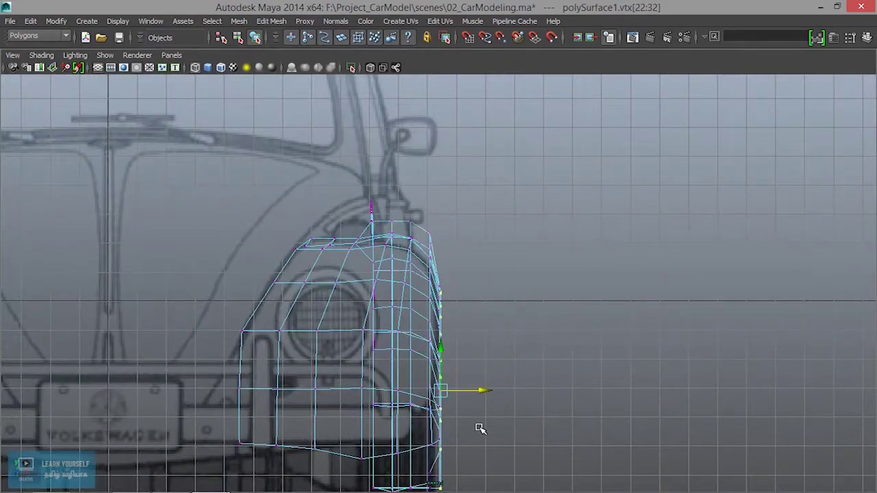
pyautogui.press('super')
pyautogui.press('super')
pyautogui.keyDown('alt'); pyautogui.moveTo(428, 403); pyautogui.dragTo(400, 362, button='middle'); pyautogui.keyUp('alt')
pyautogui.moveTo(389, 354); pyautogui.dragTo(391, 357)
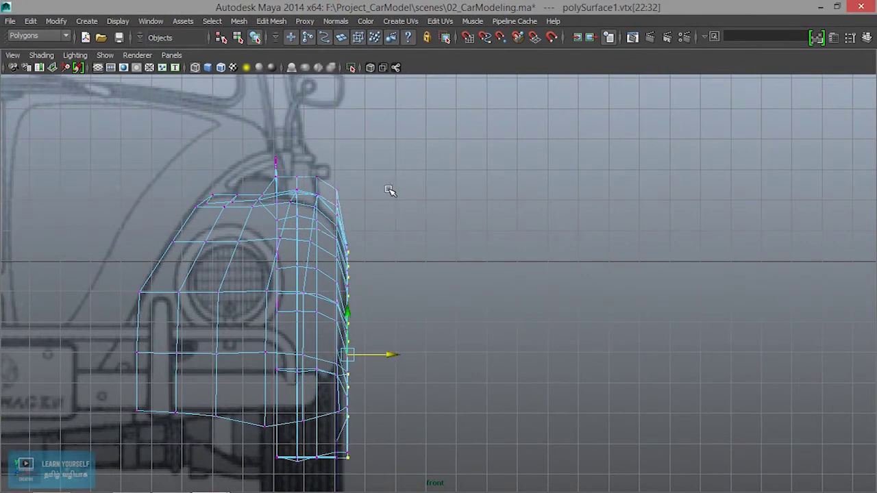
pyautogui.press('space')
pyautogui.press('space')
pyautogui.moveTo(481, 250)
pyautogui.keyDown('alt'); pyautogui.mouseDown()
pyautogui.moveTo(358, 270)
pyautogui.moveTo(609, 281)
pyautogui.moveTo(656, 347)
pyautogui.moveTo(723, 333)
pyautogui.moveTo(610, 360)
pyautogui.moveTo(593, 415)
pyautogui.moveTo(609, 421)
pyautogui.mouseUp(); pyautogui.keyUp('alt')
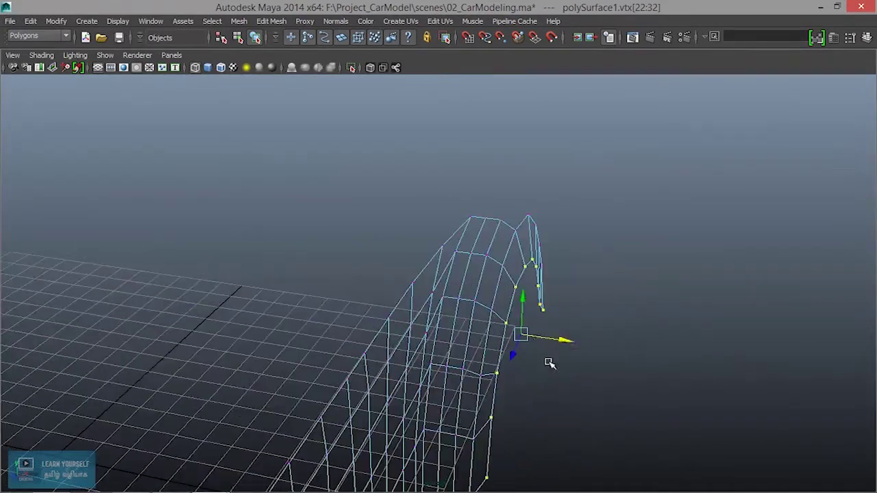
pyautogui.click(494, 241)
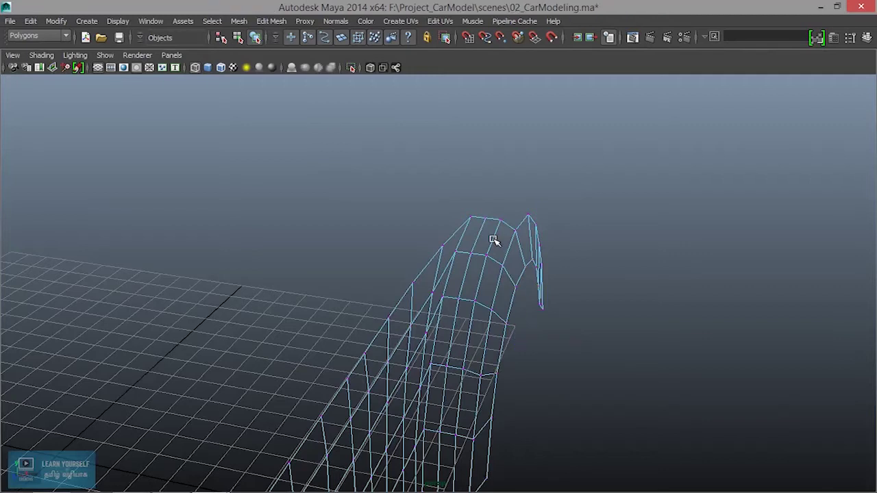
# In Edge mode, select a vertical edge loop and edges near the arch top, then move them
pyautogui.moveTo(459, 411); pyautogui.dragTo(462, 149, button='right')
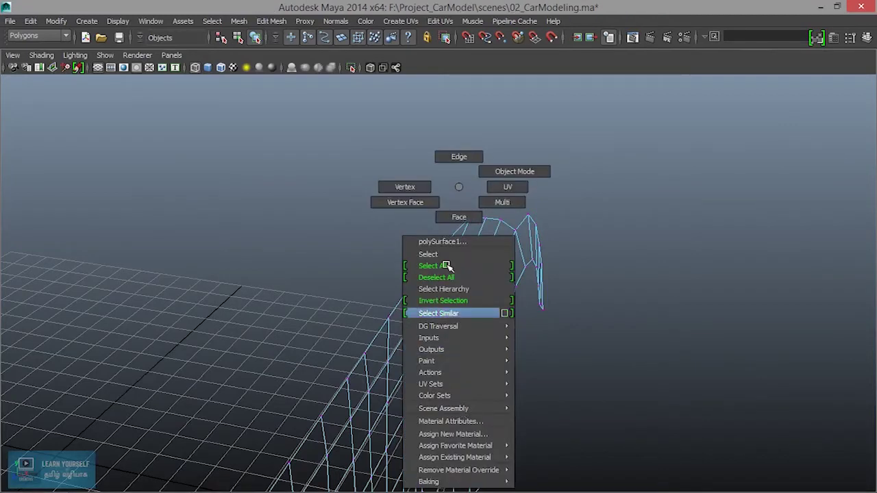
pyautogui.doubleClick(457, 367)
pyautogui.moveTo(479, 401)
pyautogui.keyDown('alt'); pyautogui.mouseDown()
pyautogui.moveTo(443, 283)
pyautogui.moveTo(461, 206)
pyautogui.mouseUp(); pyautogui.keyUp('alt')
pyautogui.click(468, 148)
pyautogui.keyDown('shift'); pyautogui.click(422, 394); pyautogui.keyUp('shift')
pyautogui.moveTo(422, 391)
pyautogui.keyDown('alt'); pyautogui.mouseDown()
pyautogui.moveTo(481, 390)
pyautogui.moveTo(570, 412)
pyautogui.moveTo(345, 347)
pyautogui.moveTo(454, 360)
pyautogui.mouseUp(); pyautogui.keyUp('alt')
pyautogui.moveTo(510, 328); pyautogui.dragTo(516, 331)
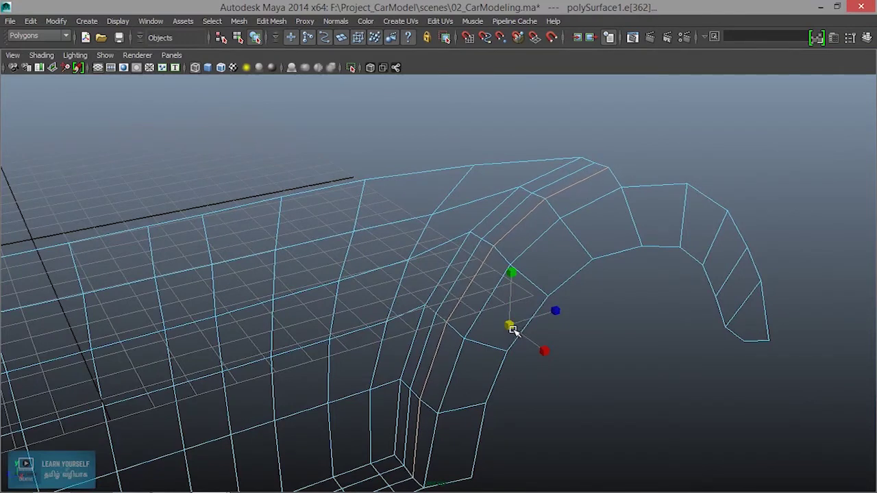
# Nudge the lower edge loop down the column sideways, then reselect the whole fender in Object mode
pyautogui.moveTo(448, 364)
pyautogui.keyDown('alt'); pyautogui.mouseDown()
pyautogui.moveTo(464, 353)
pyautogui.moveTo(430, 352)
pyautogui.mouseUp(); pyautogui.keyUp('alt')
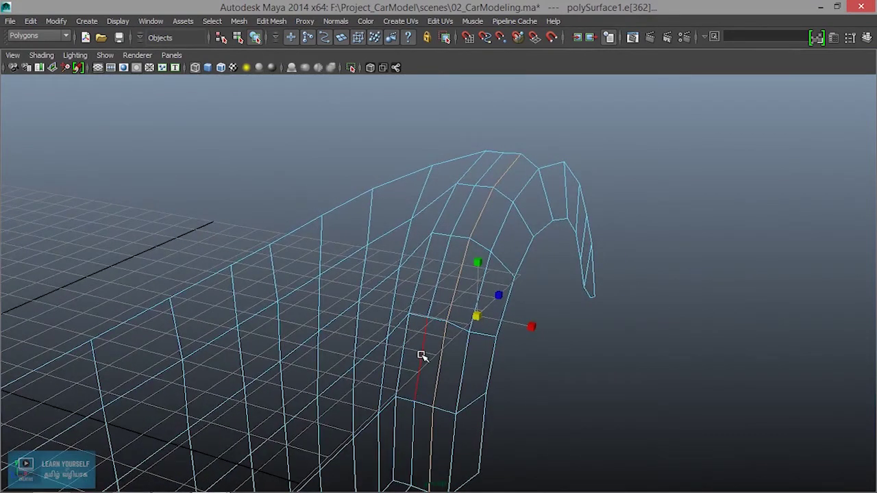
pyautogui.click(410, 438)
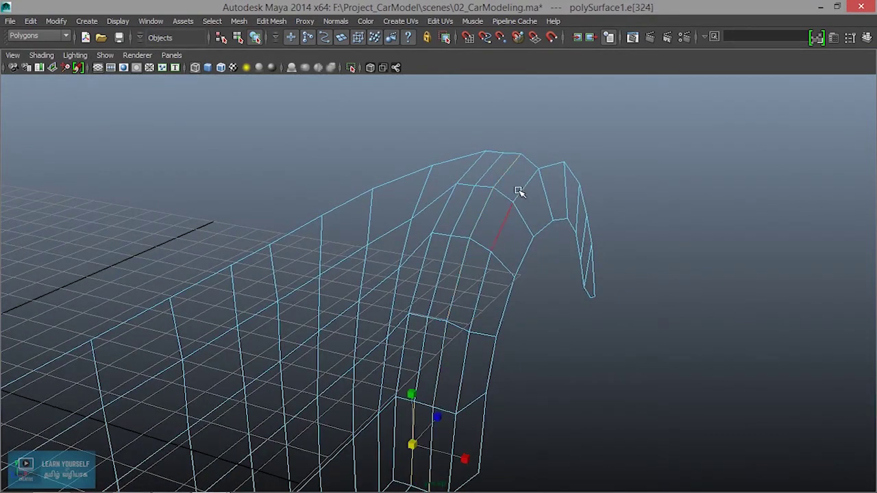
pyautogui.doubleClick(483, 168)
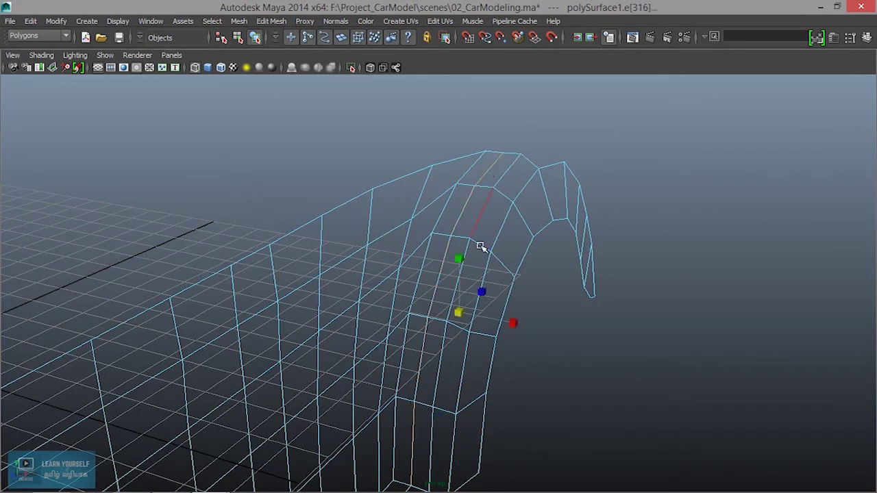
pyautogui.moveTo(460, 313)
pyautogui.mouseDown()
pyautogui.moveTo(477, 384)
pyautogui.moveTo(352, 294)
pyautogui.mouseUp()
pyautogui.moveTo(352, 191); pyautogui.dragTo(402, 172, button='right')
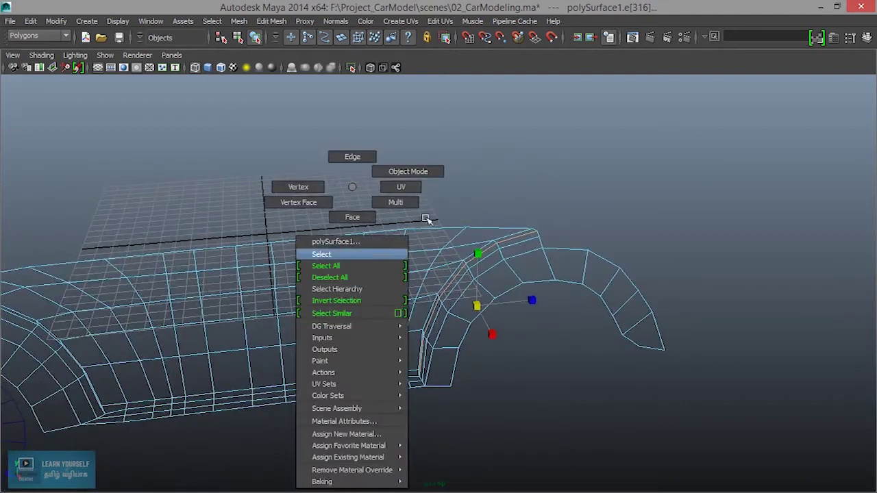
pyautogui.click(395, 247)
# Switch to shaded display (5) and orbit to a close three-quarter view of the fender
pyautogui.press('5')
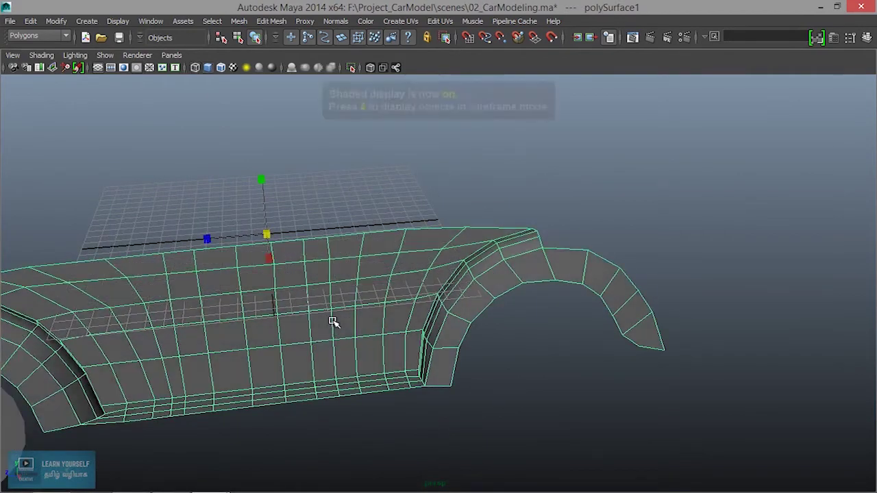
pyautogui.scroll(-3, 366, 381)
pyautogui.moveTo(366, 382)
pyautogui.keyDown('alt'); pyautogui.mouseDown()
pyautogui.moveTo(470, 418)
pyautogui.moveTo(483, 395)
pyautogui.moveTo(505, 431)
pyautogui.moveTo(434, 443)
pyautogui.moveTo(513, 426)
pyautogui.moveTo(354, 442)
pyautogui.moveTo(514, 415)
pyautogui.moveTo(475, 417)
pyautogui.moveTo(519, 364)
pyautogui.moveTo(459, 317)
pyautogui.moveTo(466, 364)
pyautogui.moveTo(221, 352)
pyautogui.mouseUp(); pyautogui.keyUp('alt')
pyautogui.click(513, 427)
pyautogui.click(164, 364)
pyautogui.click(322, 423)
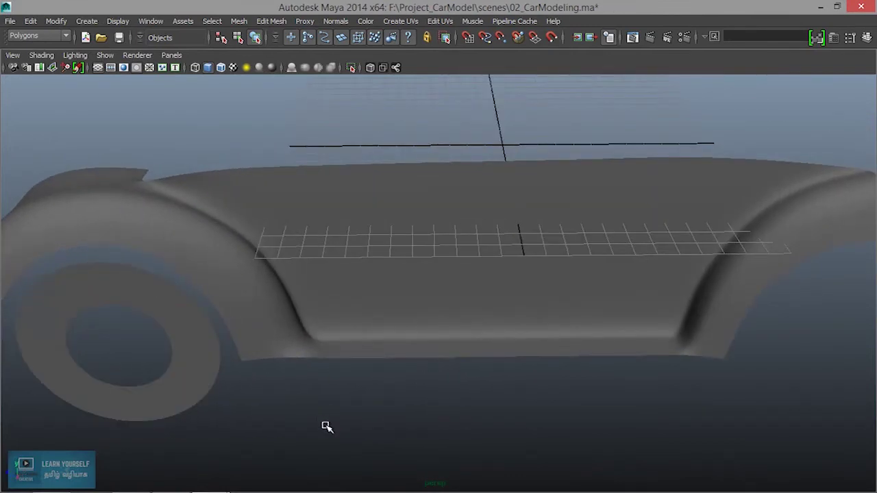
pyautogui.scroll(-5, 327, 426)
pyautogui.moveTo(332, 431)
pyautogui.keyDown('alt'); pyautogui.mouseDown()
pyautogui.moveTo(429, 411)
pyautogui.moveTo(399, 381)
pyautogui.mouseUp(); pyautogui.keyUp('alt')
pyautogui.scroll(3, 543, 411)
pyautogui.moveTo(544, 411)
pyautogui.keyDown('alt'); pyautogui.mouseDown(button='right')
pyautogui.moveTo(364, 290)
pyautogui.moveTo(432, 301)
pyautogui.mouseUp(button='right'); pyautogui.keyUp('alt')
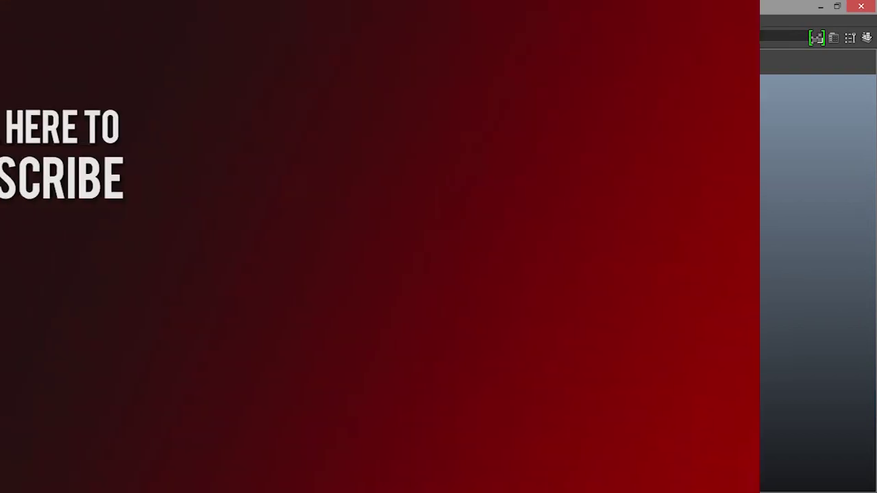